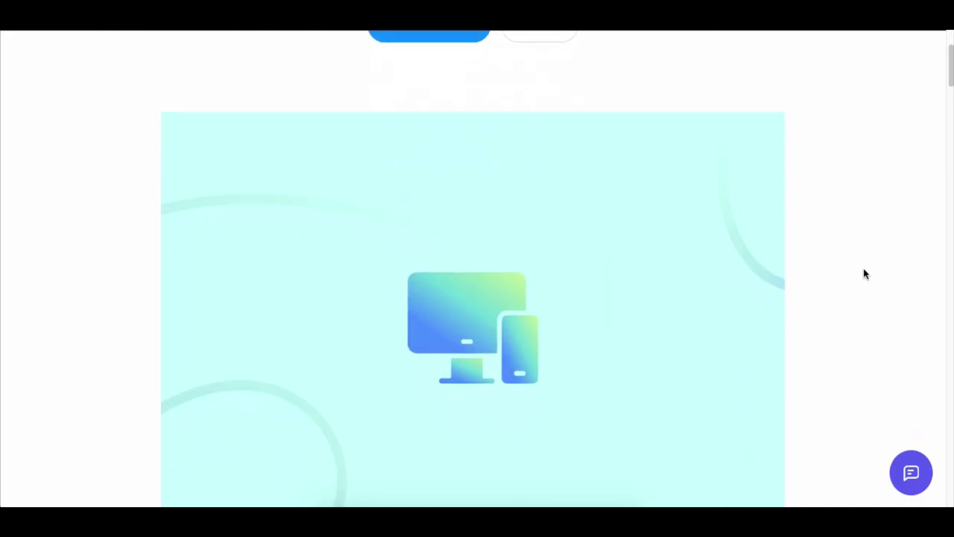
Activate the Asset Manager v1.2.0 module on WP ERP's Modules & Extensions page.
scroll(865, 275, "down", 6)
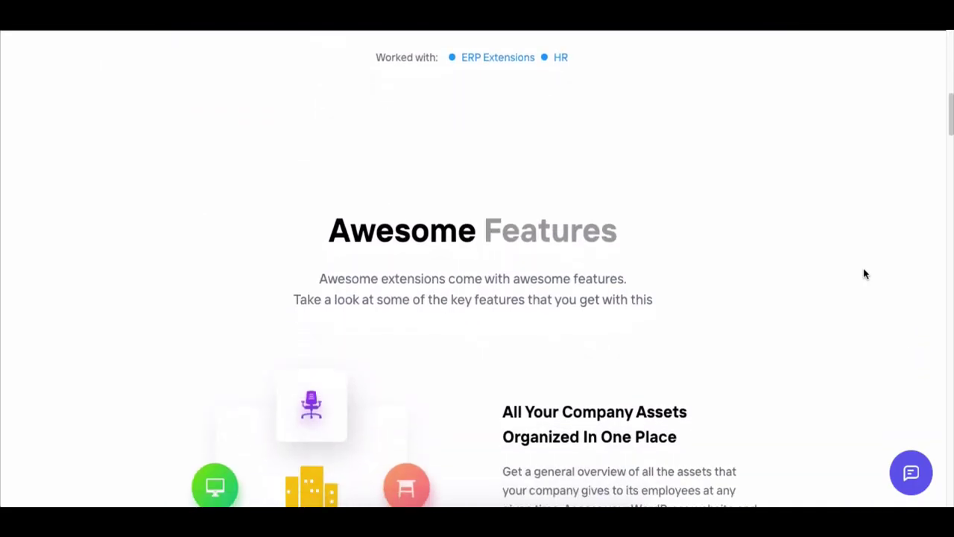
scroll(865, 275, "down", 8)
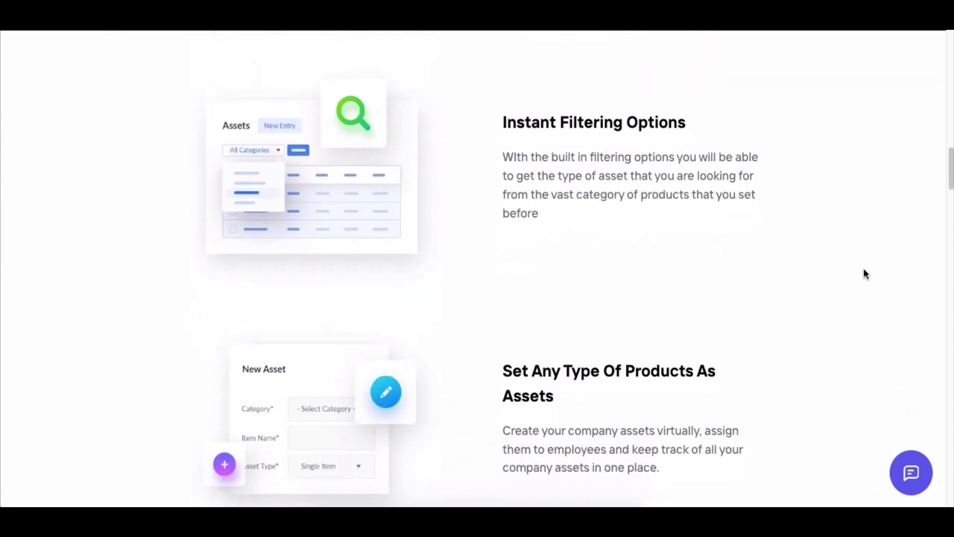
scroll(864, 274, "down", 10)
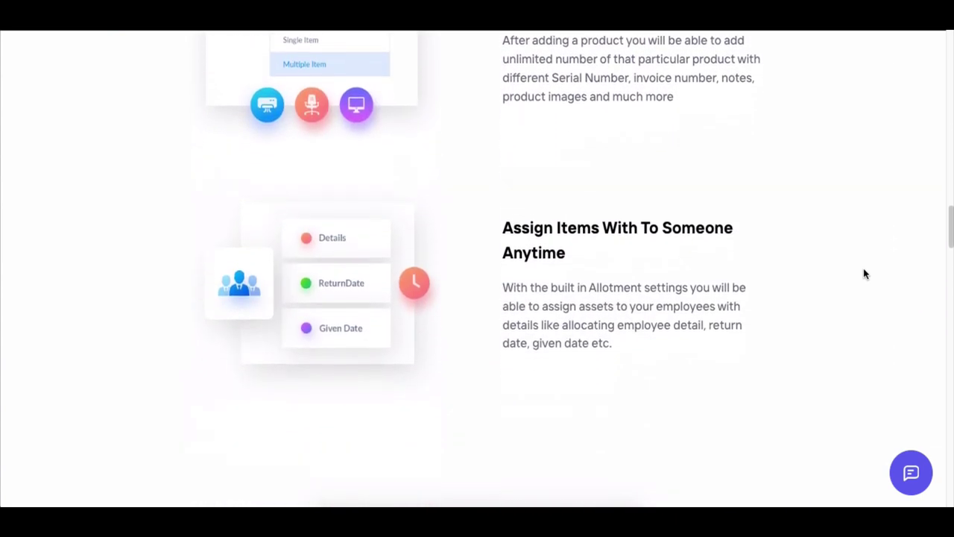
scroll(865, 274, "down", 8)
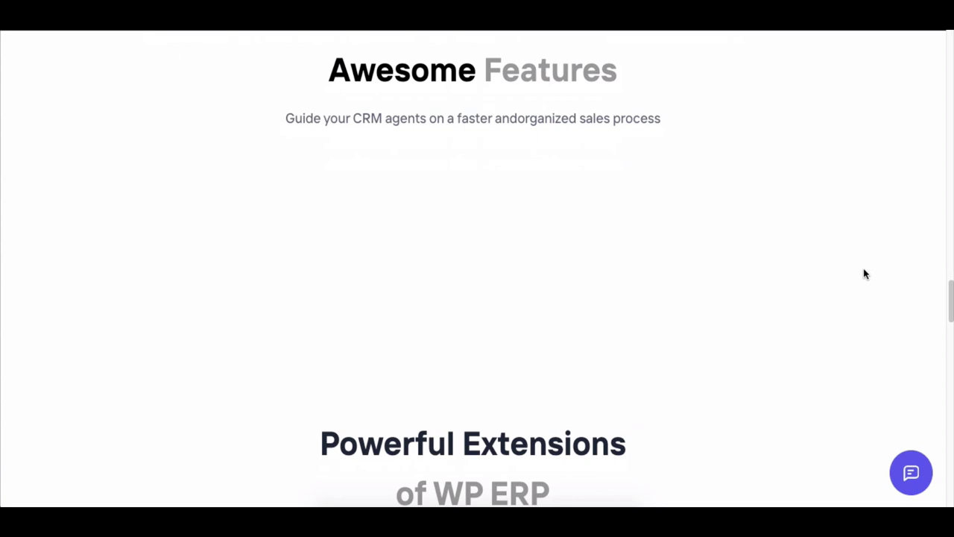
scroll(865, 275, "down", 2)
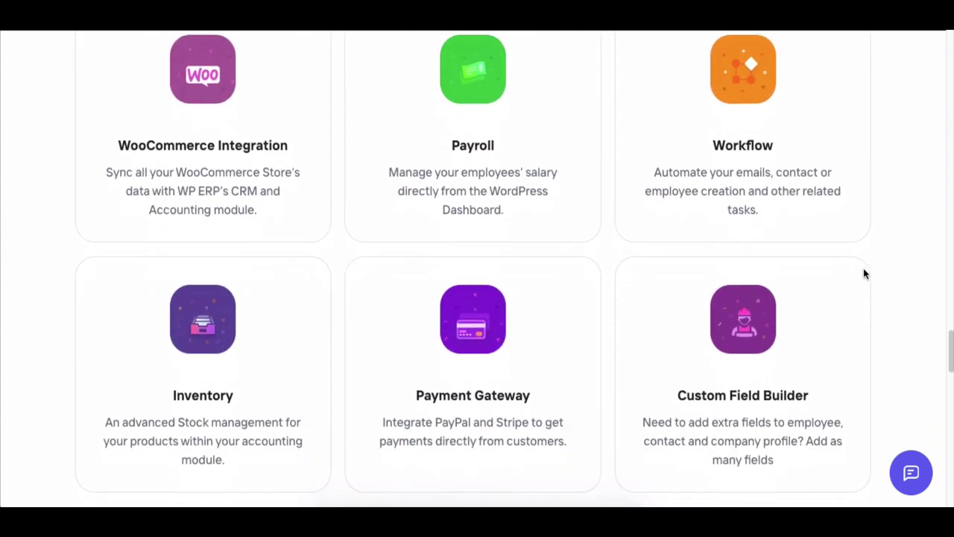
scroll(865, 275, "up", 10)
scroll(865, 275, "up", 12)
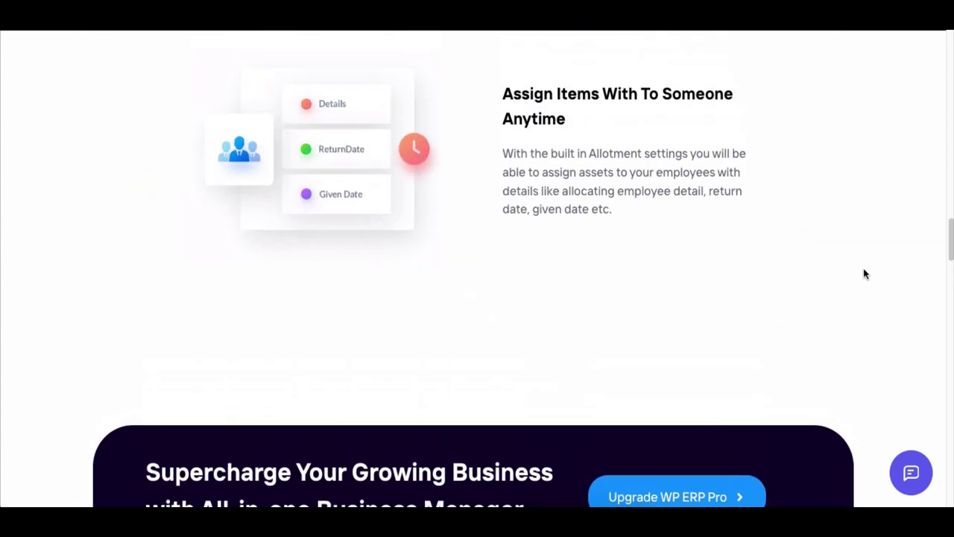
scroll(865, 274, "up", 15)
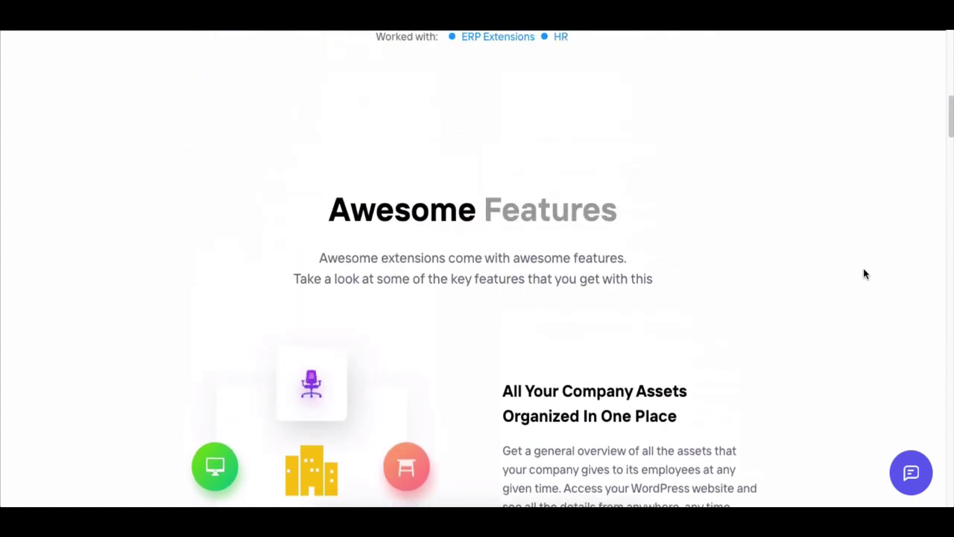
scroll(865, 275, "up", 1)
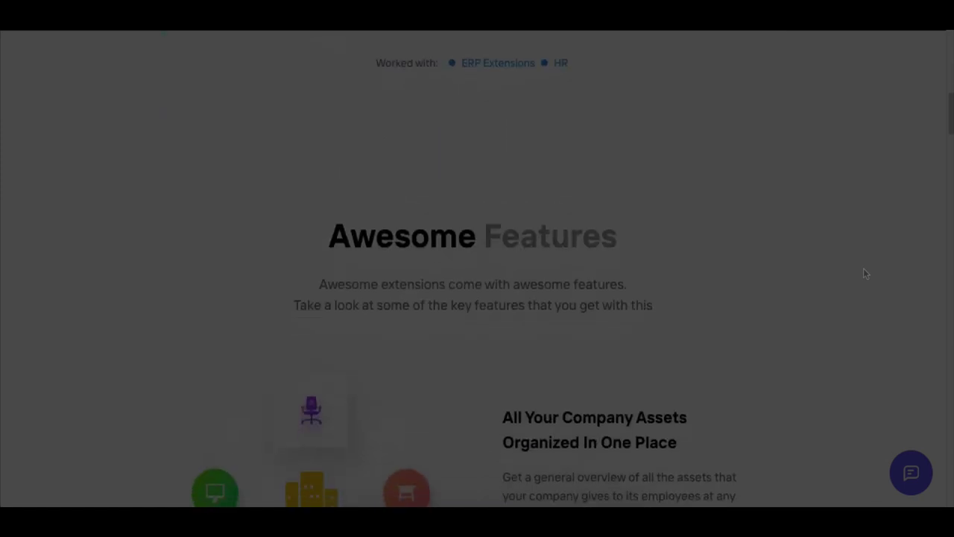
scroll(864, 273, "down", 15)
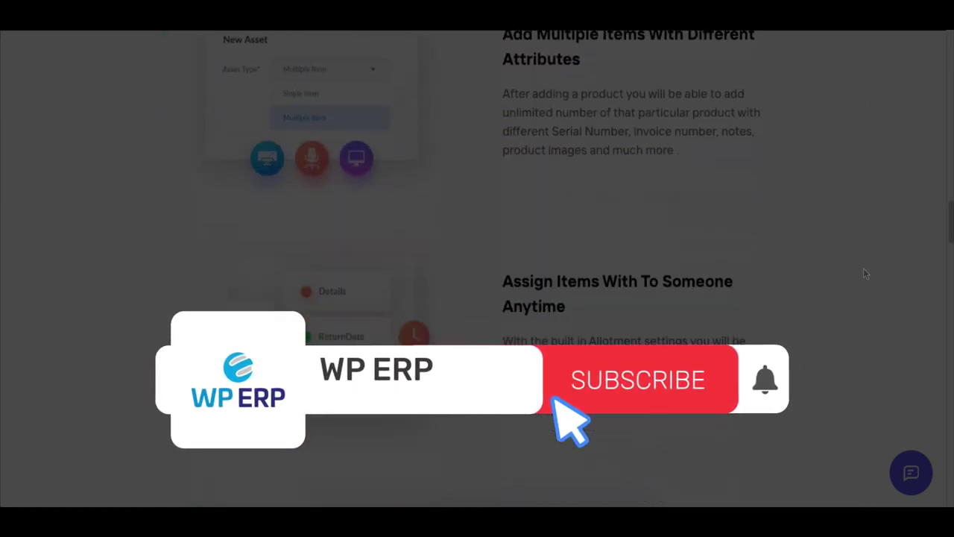
scroll(864, 273, "down", 3)
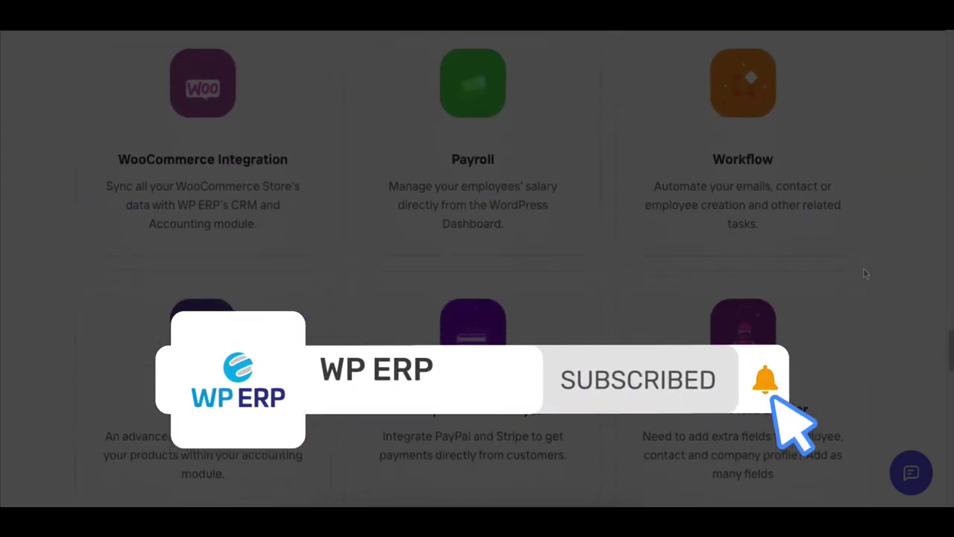
scroll(863, 274, "up", 15)
scroll(864, 273, "up", 15)
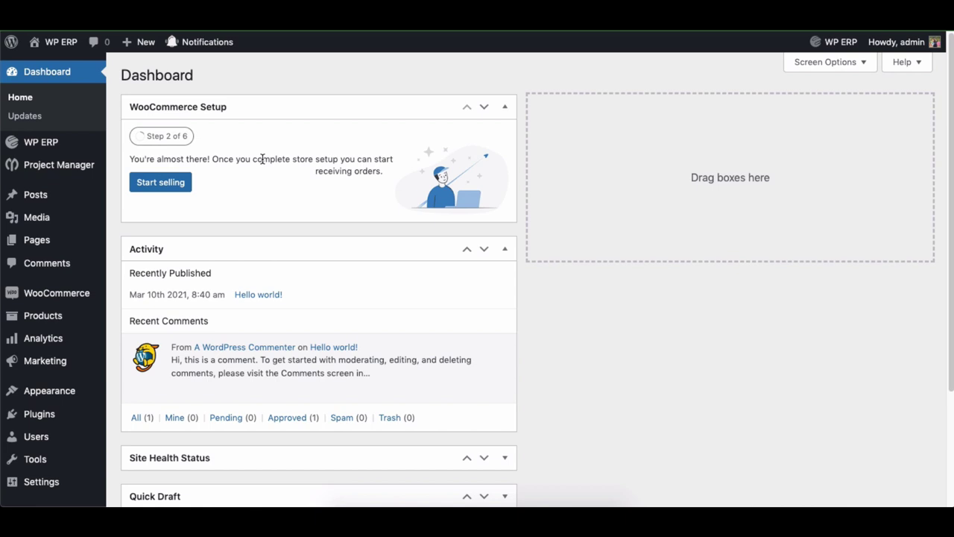
mouse_move(41, 153)
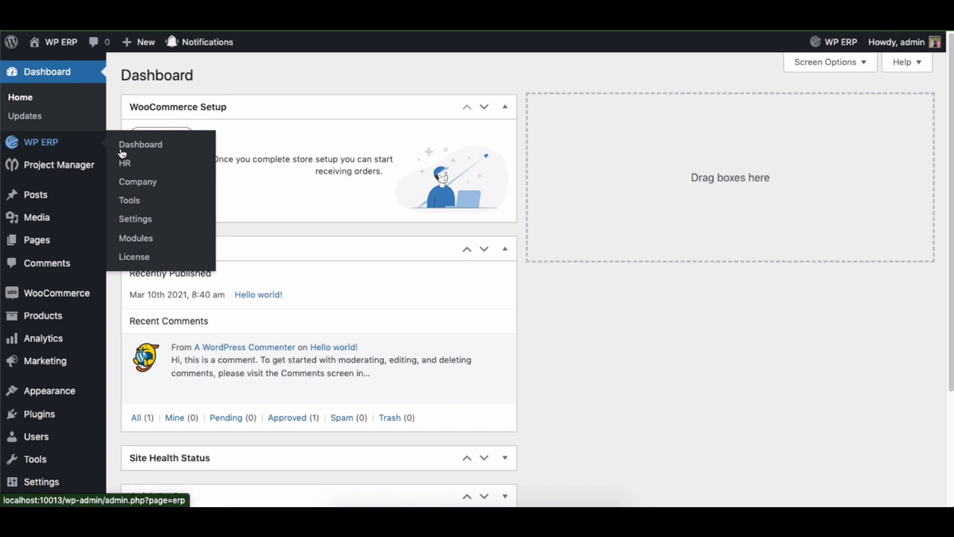
left_click(138, 238)
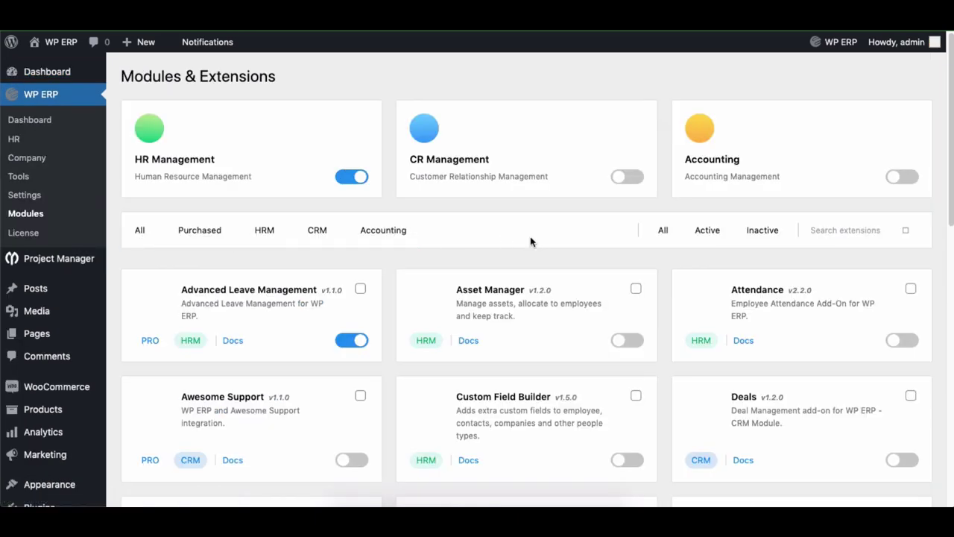
left_click(619, 341)
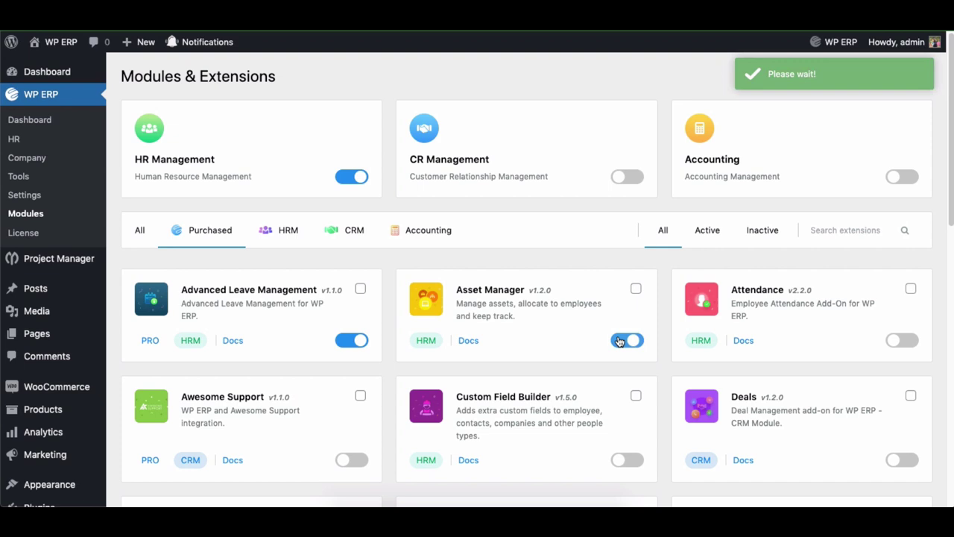
Open the HR Assets list showing the five assets, such as Remax Head Phone and Macbook Pro.
left_click(22, 145)
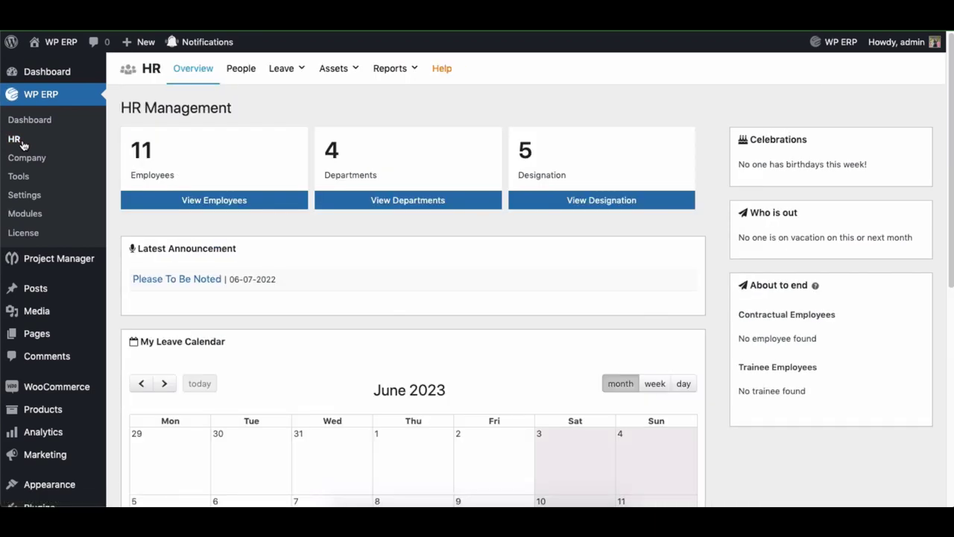
mouse_move(334, 71)
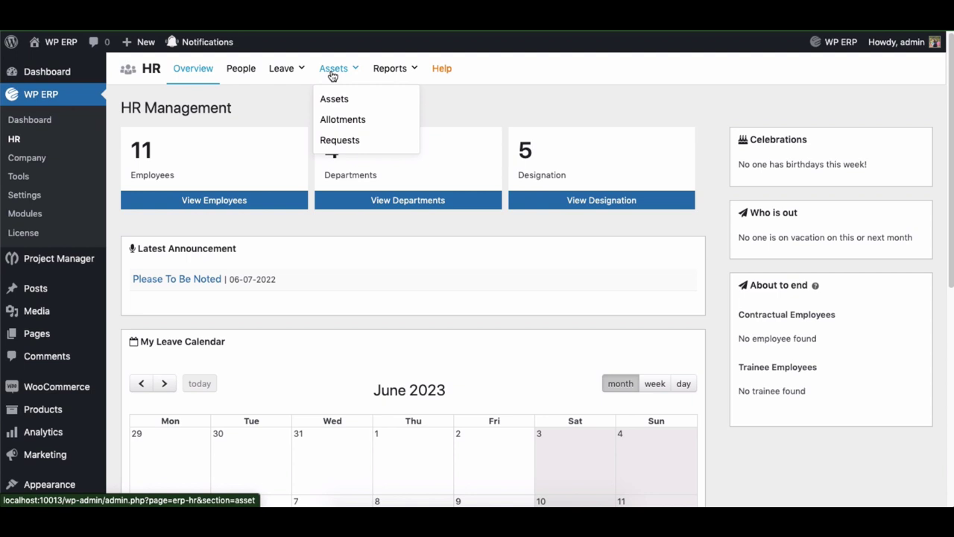
left_click(332, 75)
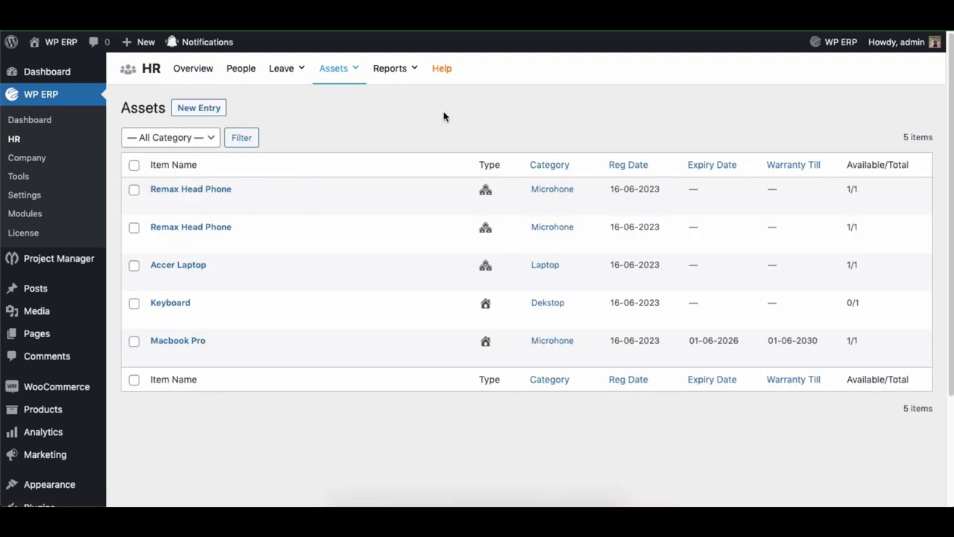
Start a new Laptop asset 'Leno…' of Multiple Items type with item code 1126, model 11263, manufacturer N/A.
left_click(199, 109)
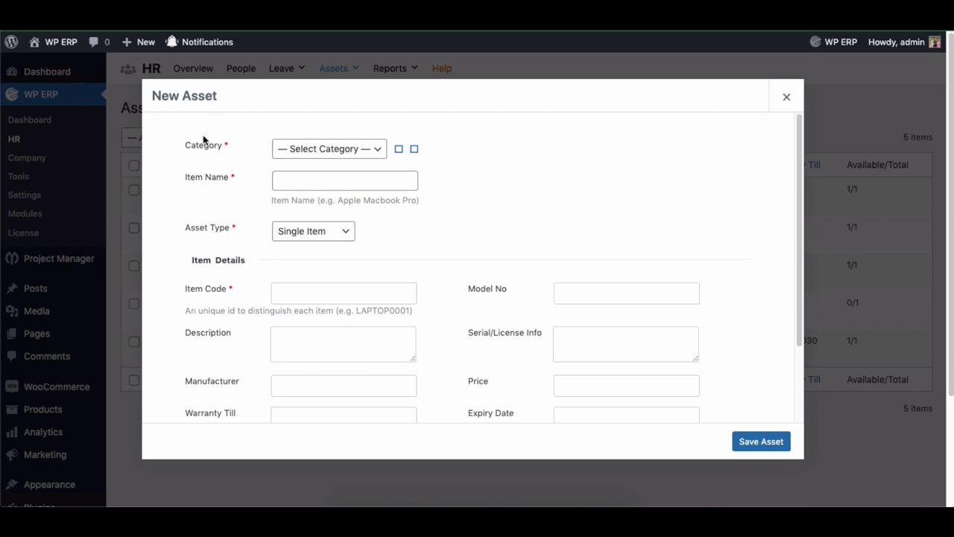
left_click(332, 151)
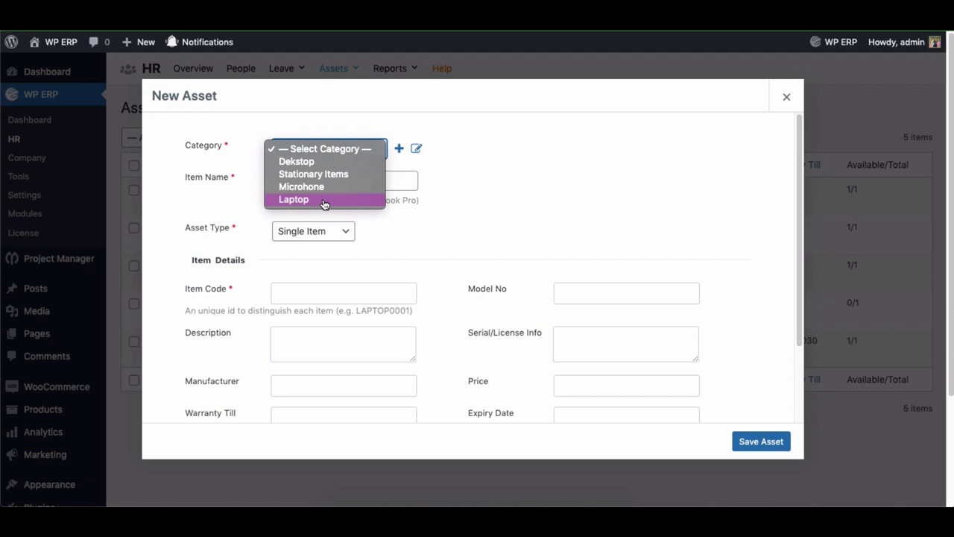
key("Escape")
type("Lenovo 13 version")
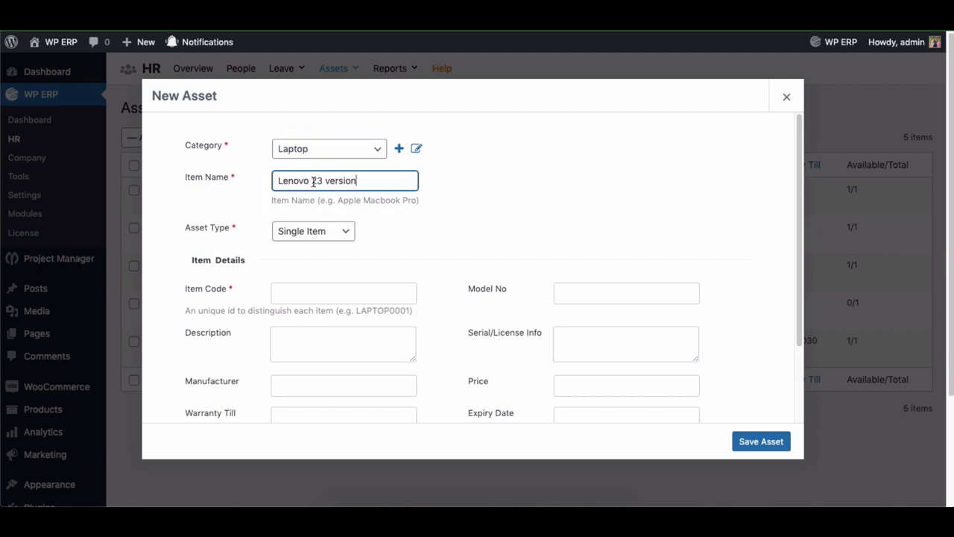
left_click(313, 231)
left_click(312, 243)
scroll(359, 215, "down", 2)
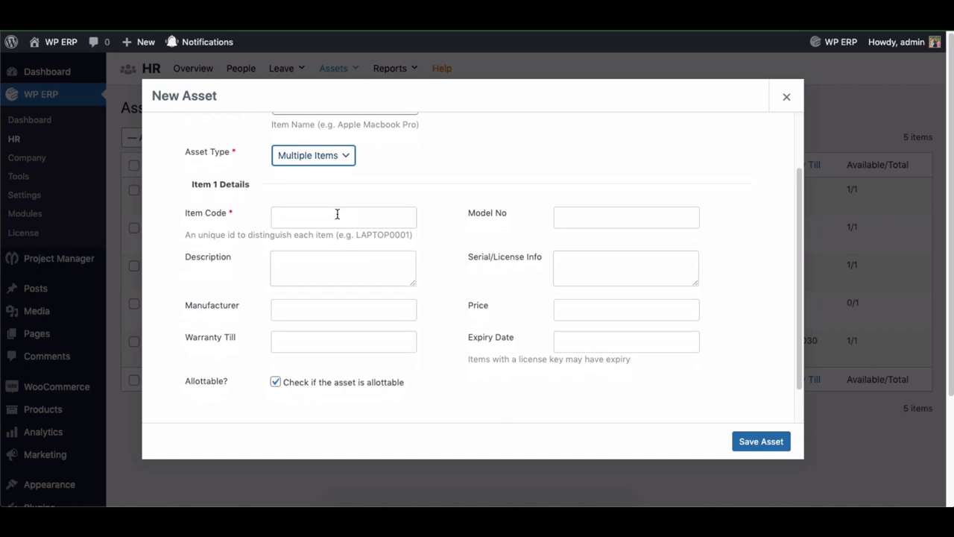
left_click(337, 214)
type("1126")
left_click(585, 218)
type("11263")
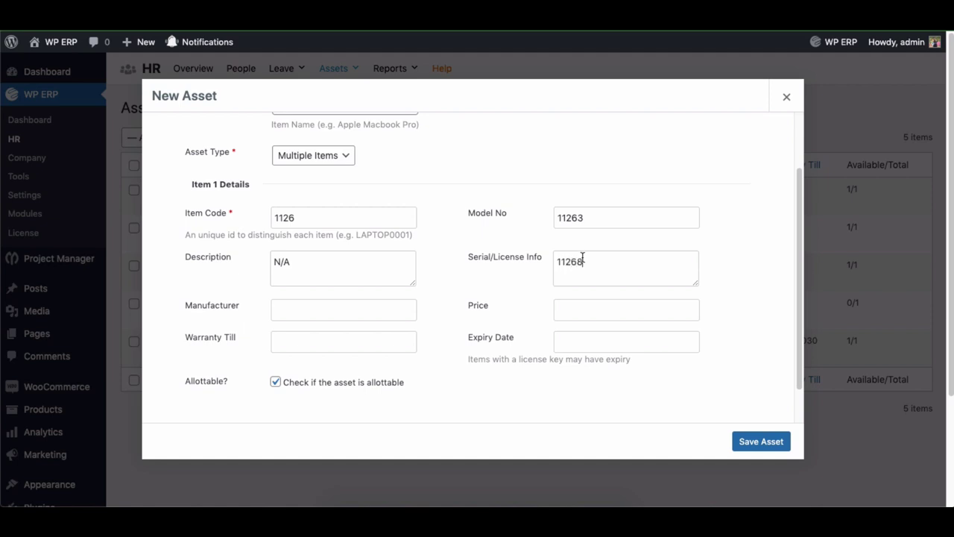
left_click(348, 307)
left_click(344, 341)
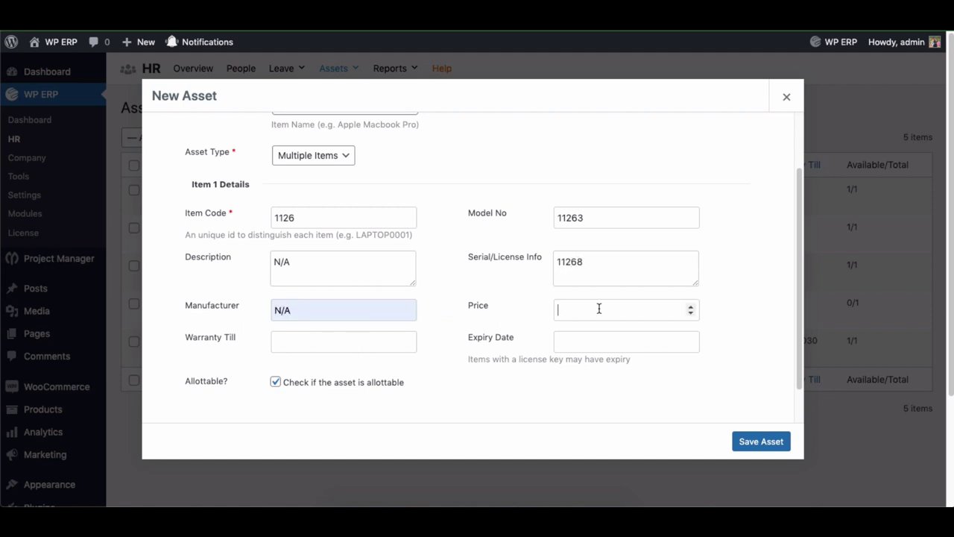
Set the asset's warranty till 2023-12-31 and its expiry date to 2025-12-31.
left_click(340, 343)
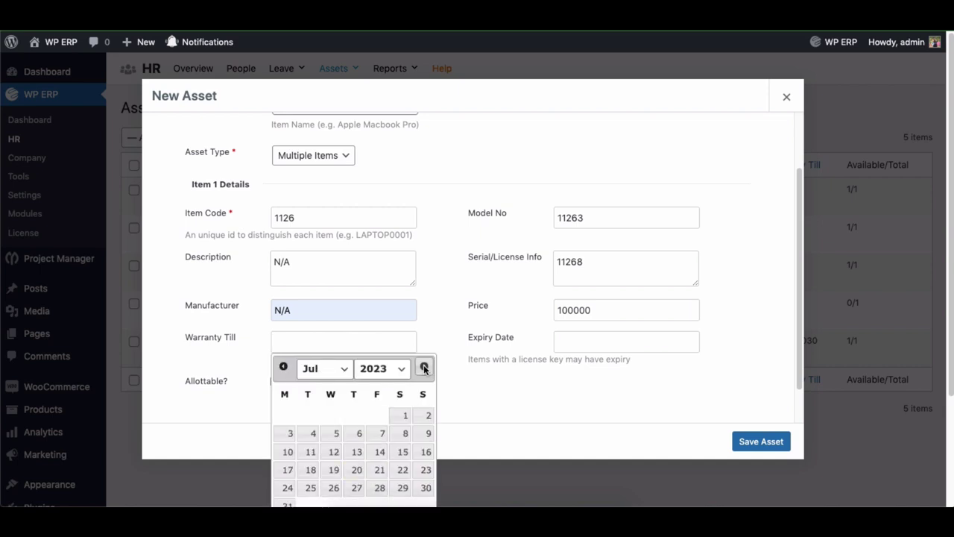
left_click(425, 368)
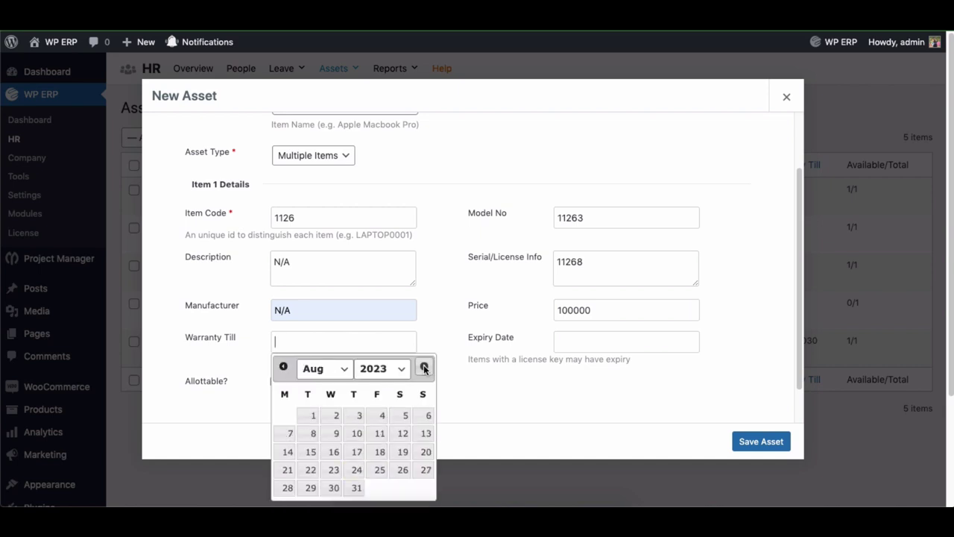
left_click(321, 368)
left_click(314, 422)
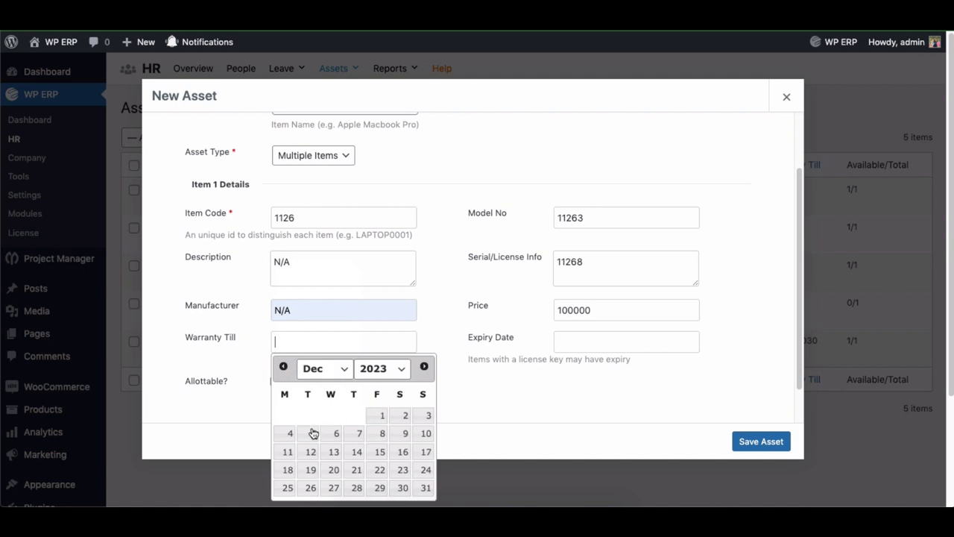
left_click(425, 487)
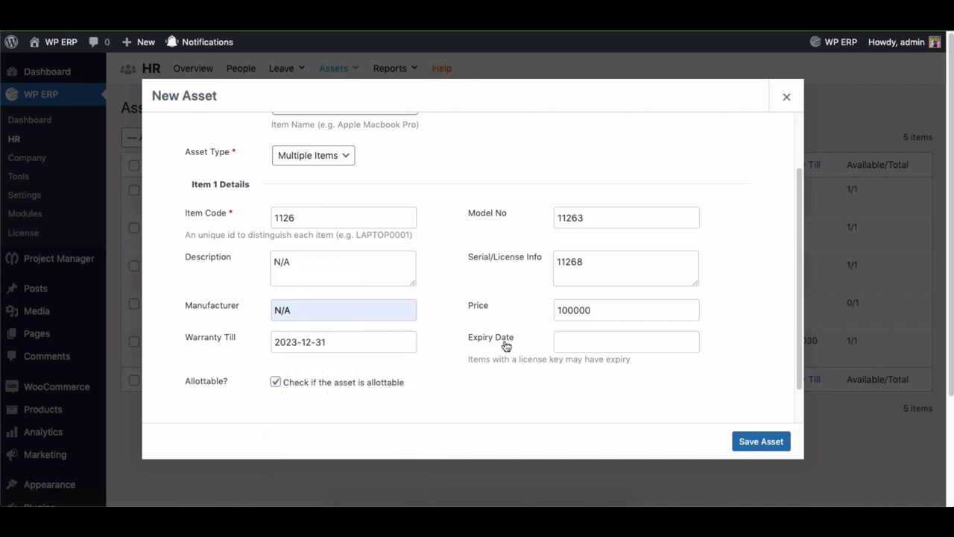
left_click(589, 342)
left_click(663, 369)
left_click(665, 394)
left_click(607, 368)
left_click(601, 429)
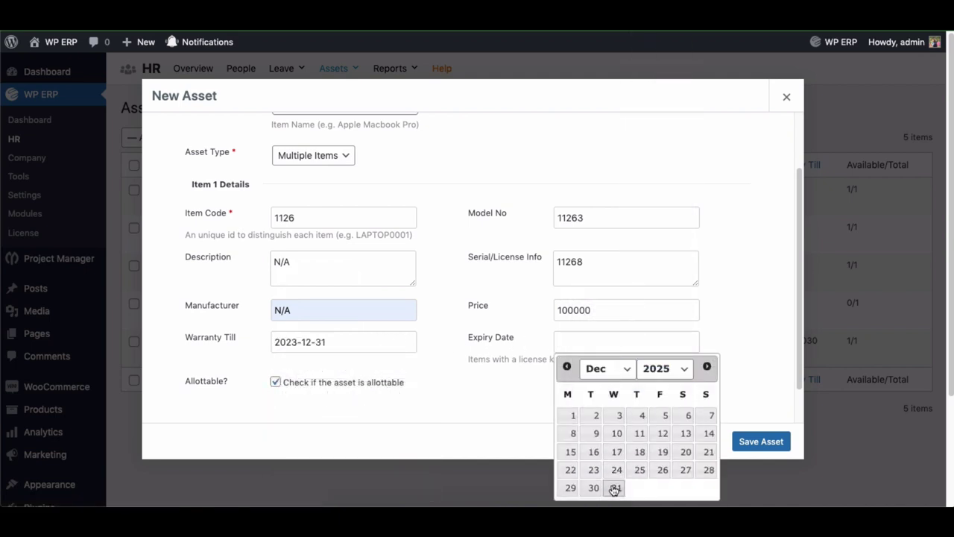
left_click(614, 489)
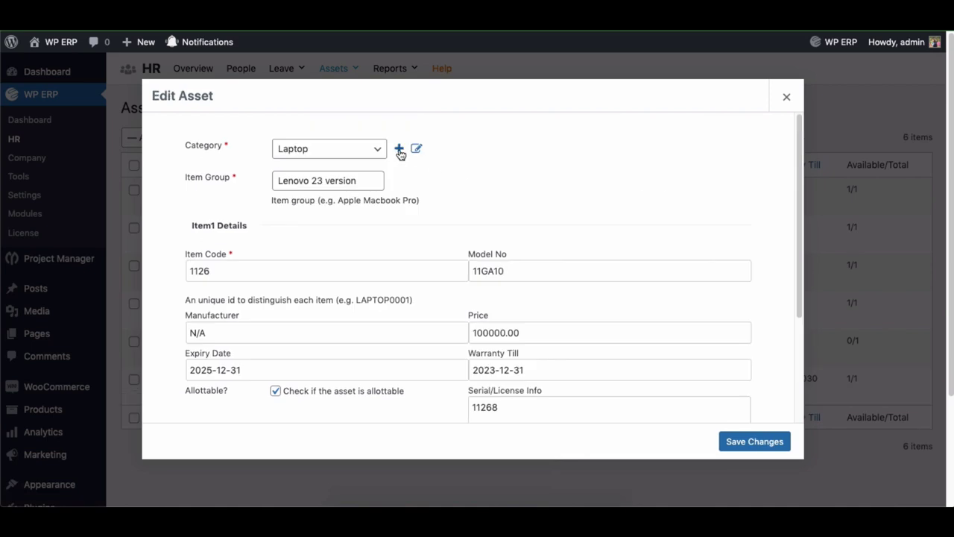
Dismiss the New Category form and go back to the asset categories.
left_click(400, 150)
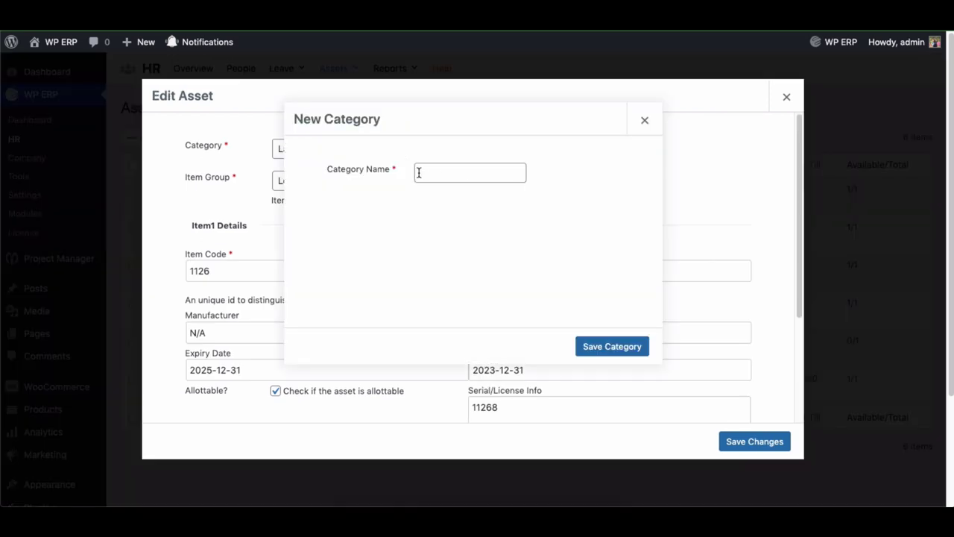
left_click(644, 126)
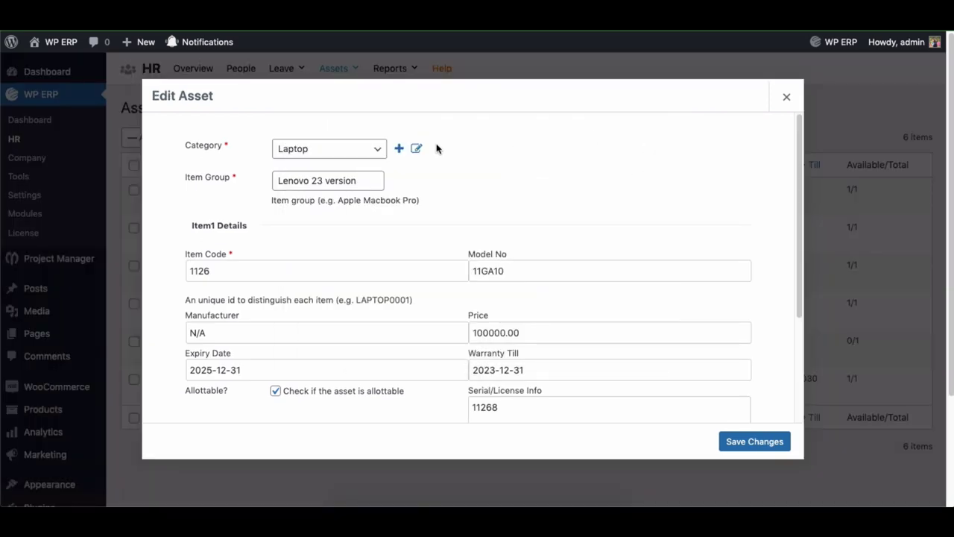
left_click(416, 149)
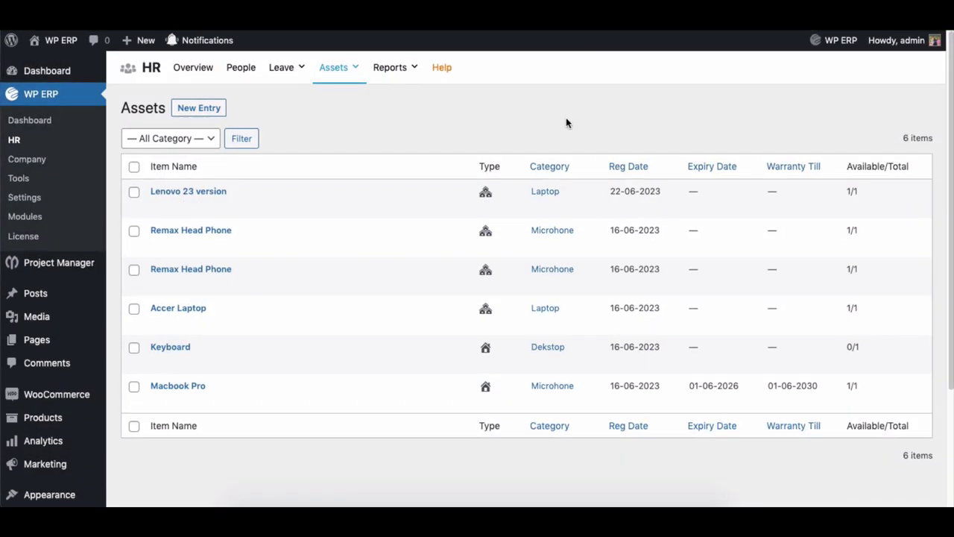
Start a new allotment for Laptop Lenovo 23 version, unit [1126] 11263, to the chosen employee.
mouse_move(332, 94)
left_click(337, 123)
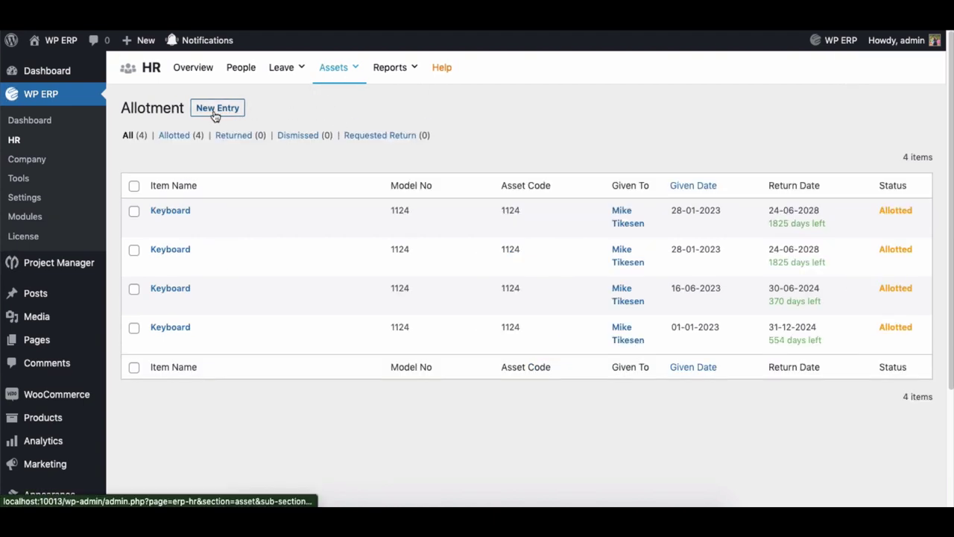
left_click(218, 110)
left_click(314, 151)
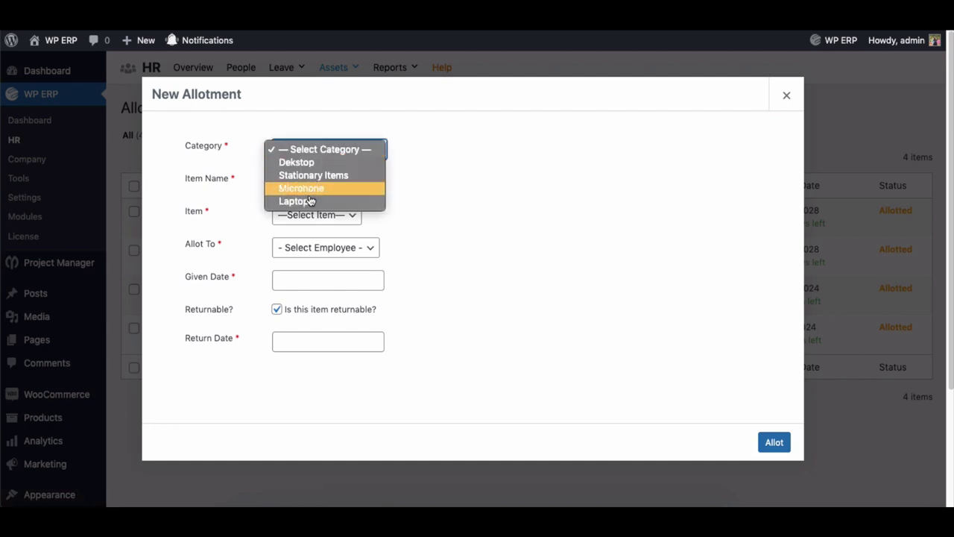
left_click(305, 201)
left_click(317, 182)
left_click(320, 209)
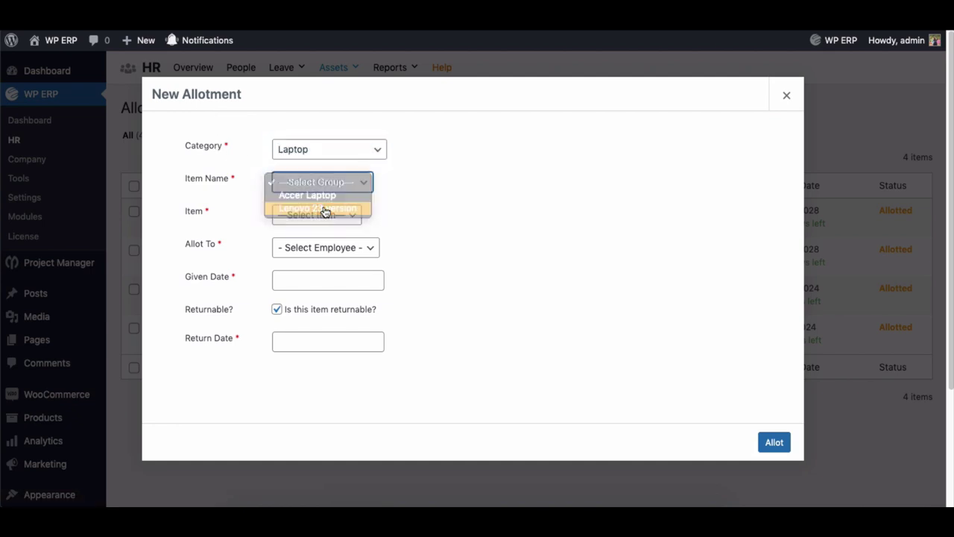
left_click(323, 215)
left_click(325, 226)
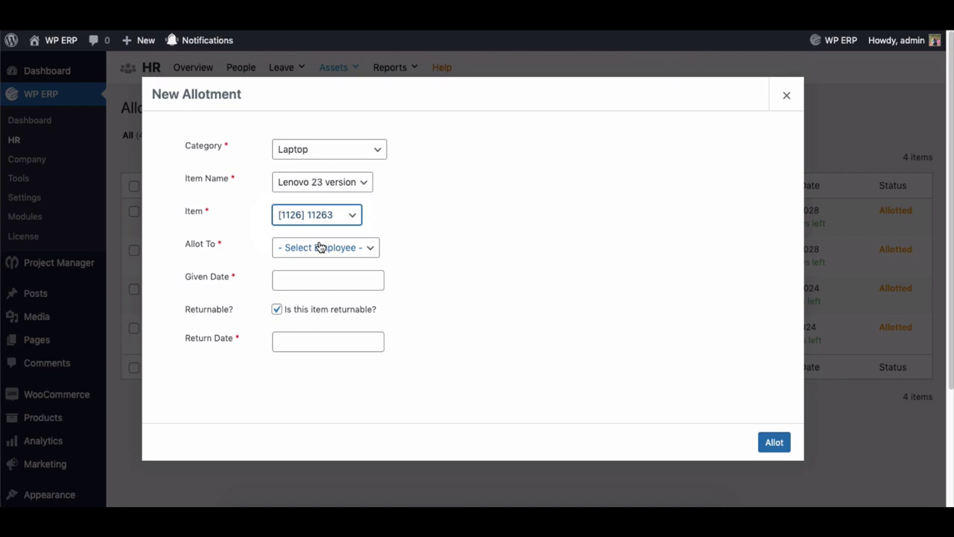
left_click(319, 248)
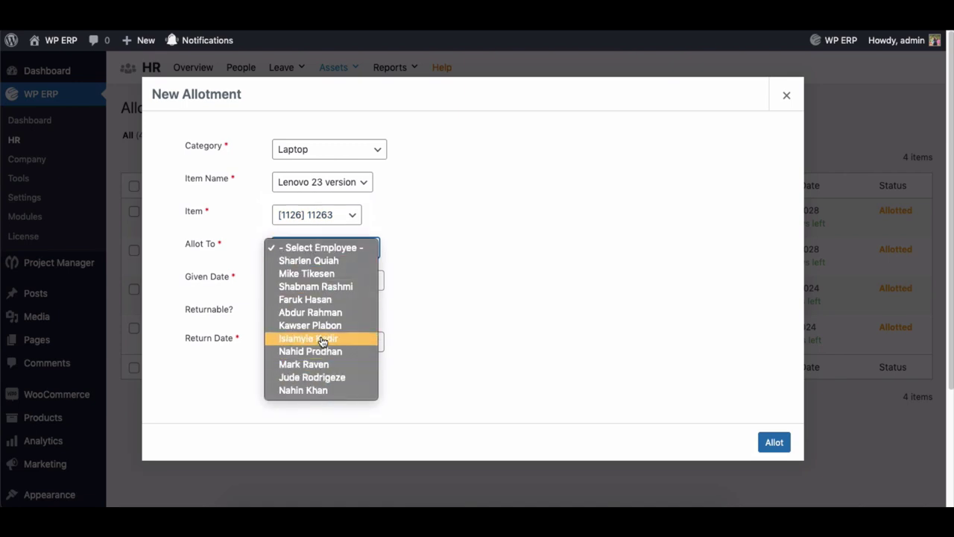
left_click(317, 261)
Set given date 2023-06-26 and return date 2025-12-31, then allot the laptop.
left_click(328, 281)
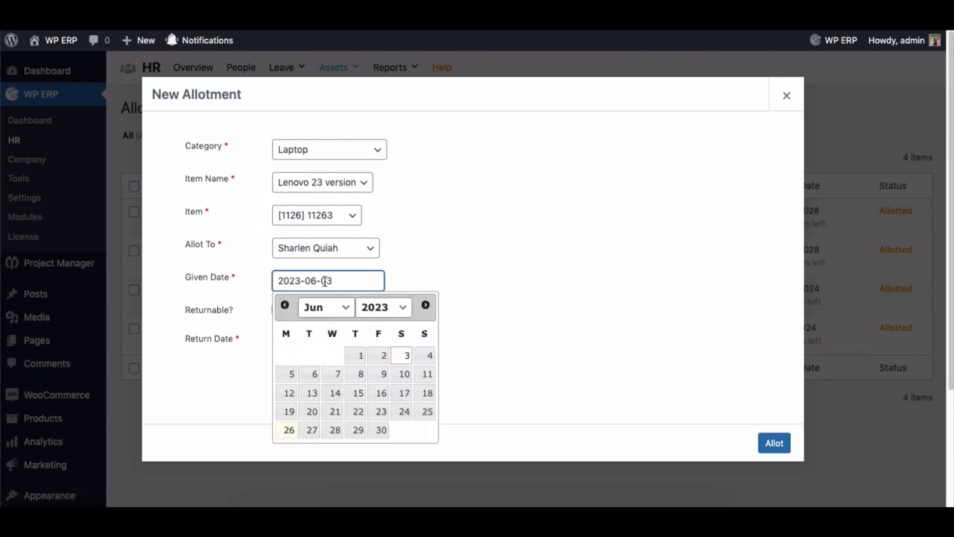
left_click(290, 428)
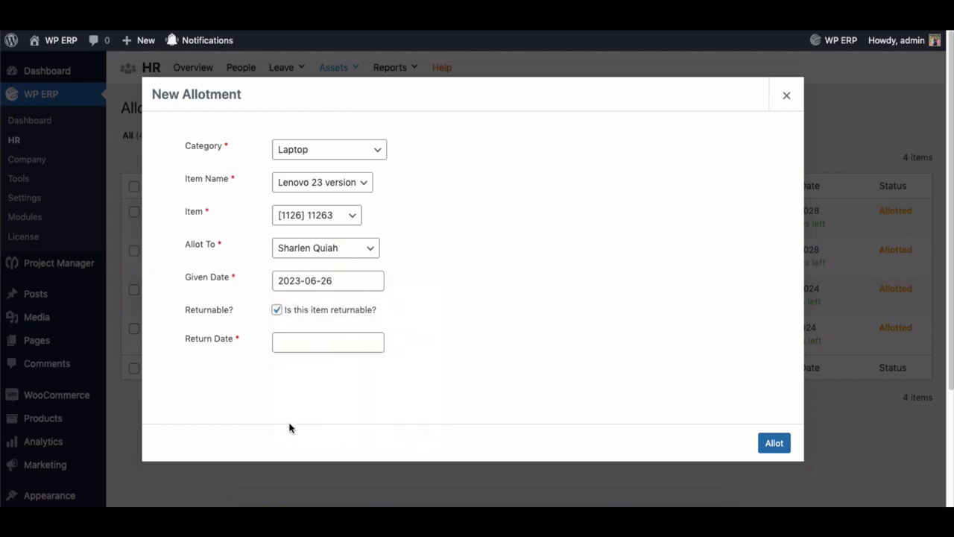
left_click(296, 341)
left_click(383, 368)
left_click(387, 393)
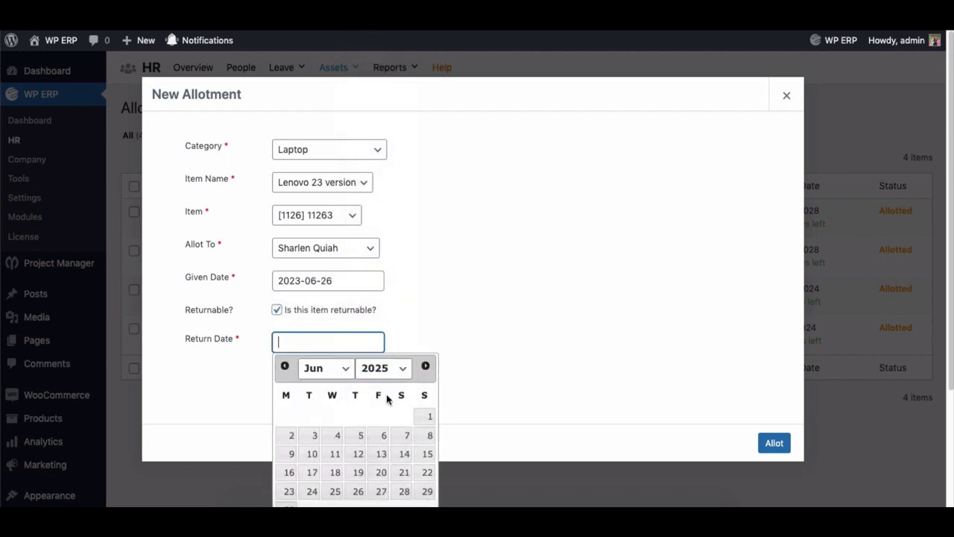
left_click(317, 368)
left_click(313, 446)
scroll(341, 477, "down", 2)
left_click(334, 491)
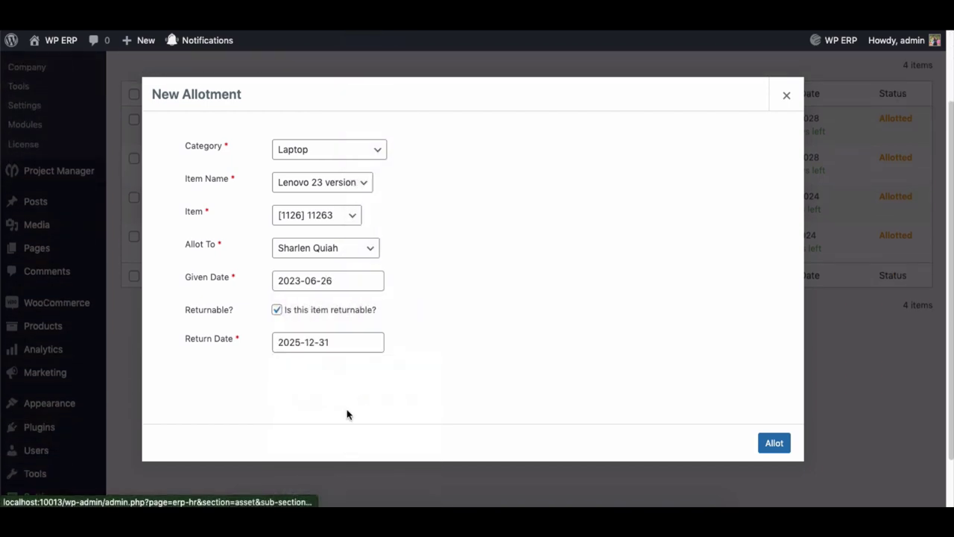
left_click(773, 442)
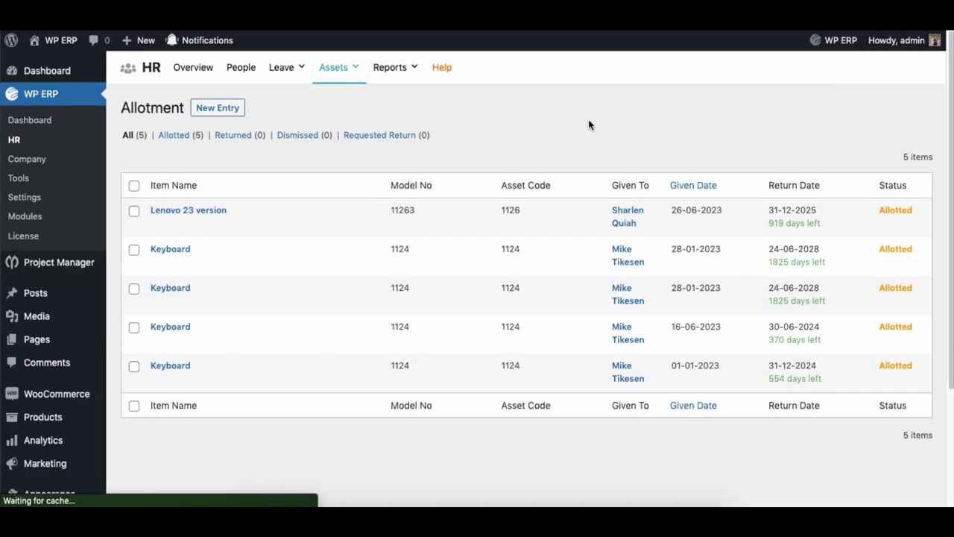
mouse_move(589, 213)
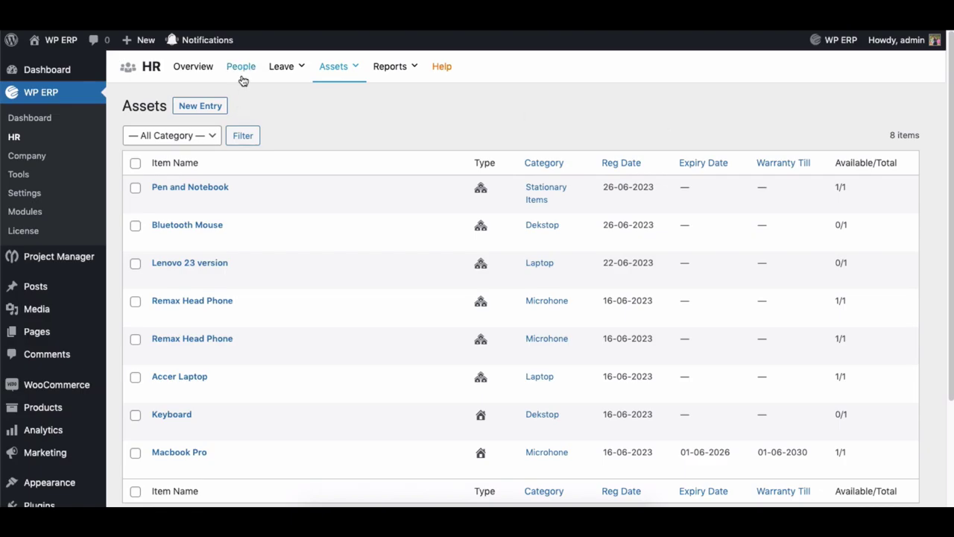
Open the employee's profile on its Assets tab.
left_click(241, 75)
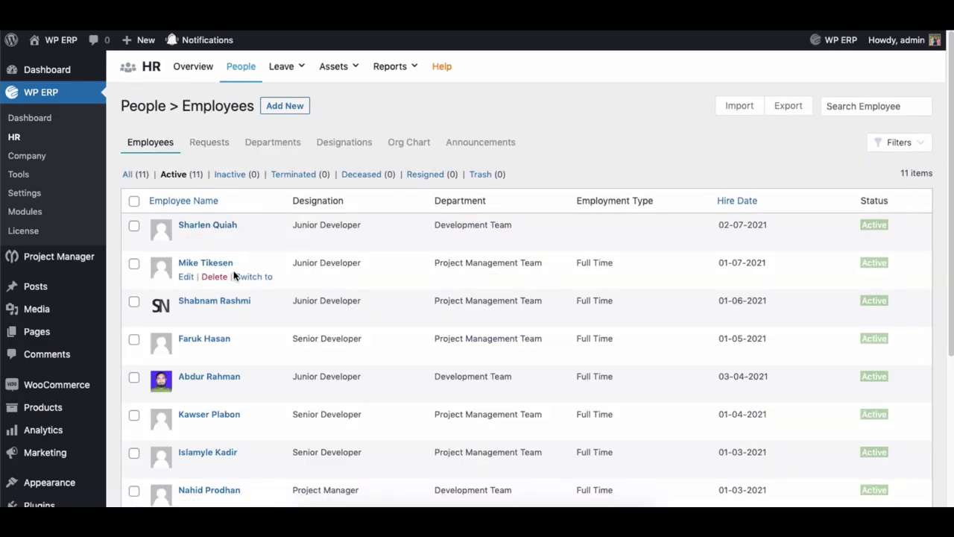
left_click(213, 264)
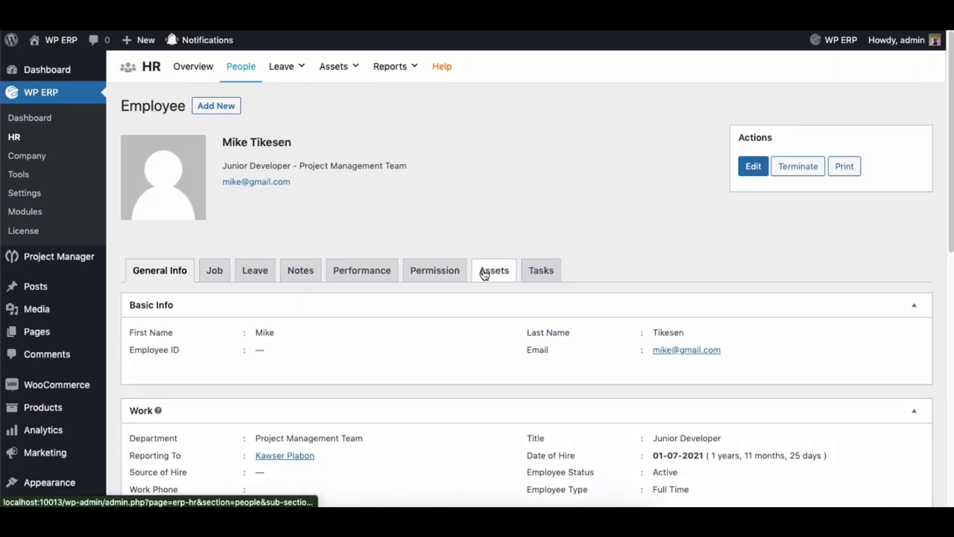
left_click(492, 271)
scroll(484, 275, "down", 2)
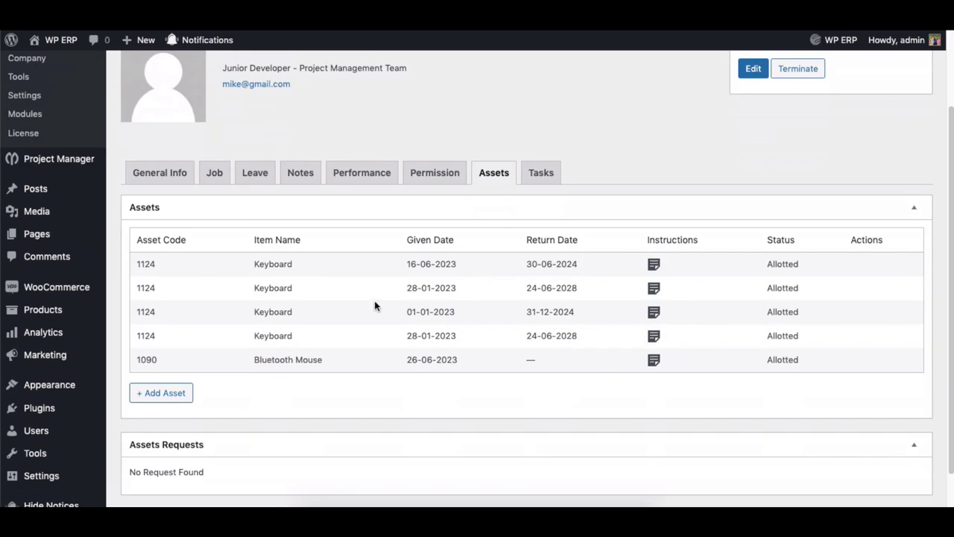
Assign Stationary Items Pen and Notebook [NotePen10333] 00191 with given date 2023-06-26.
left_click(178, 392)
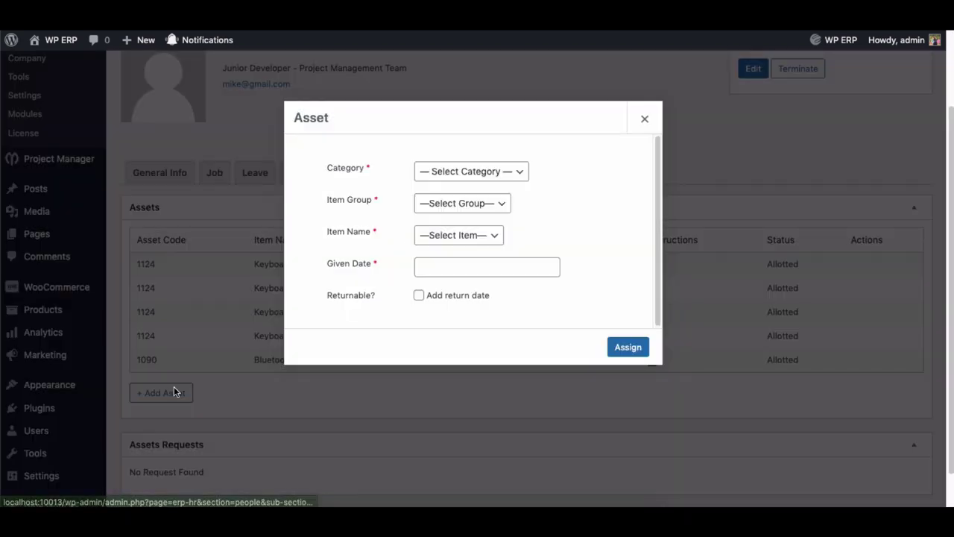
left_click(422, 176)
left_click(451, 196)
left_click(449, 206)
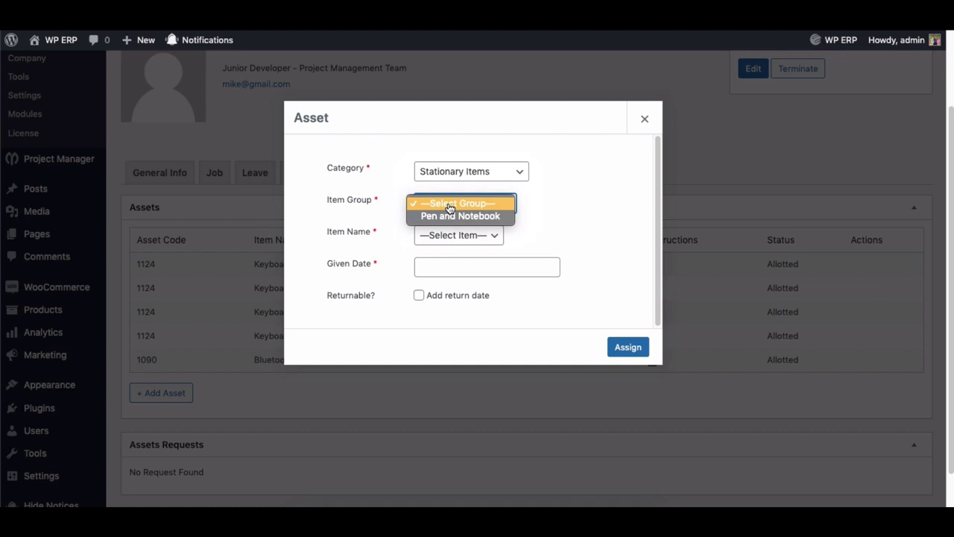
left_click(451, 216)
left_click(451, 235)
left_click(452, 247)
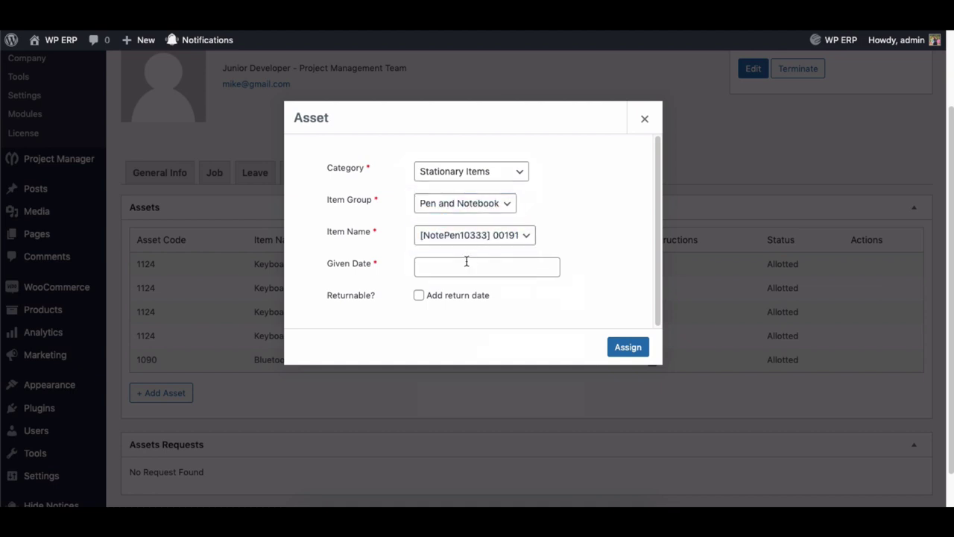
left_click(466, 266)
left_click(430, 413)
left_click(623, 349)
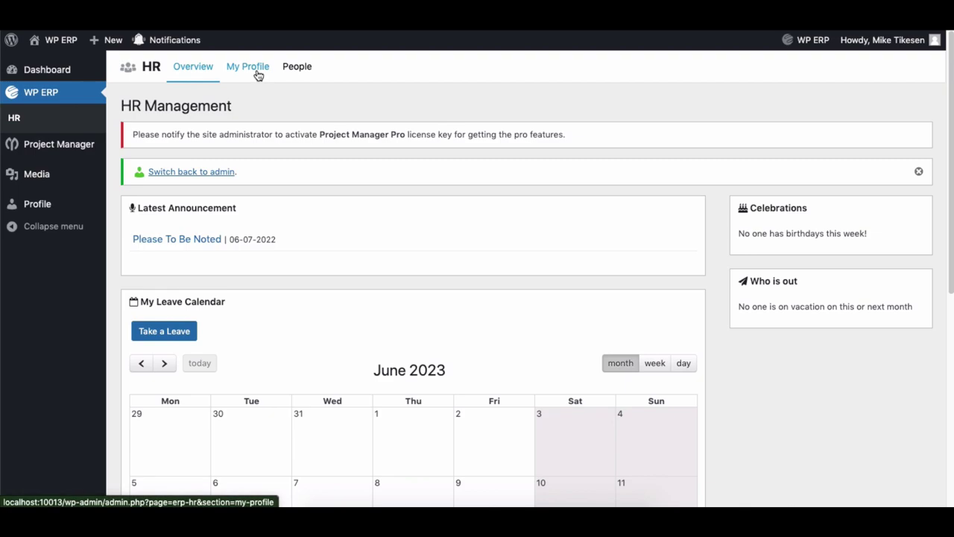
From My Profile's Assets tab, submit a Laptop request for the Accer item.
left_click(258, 72)
left_click(303, 341)
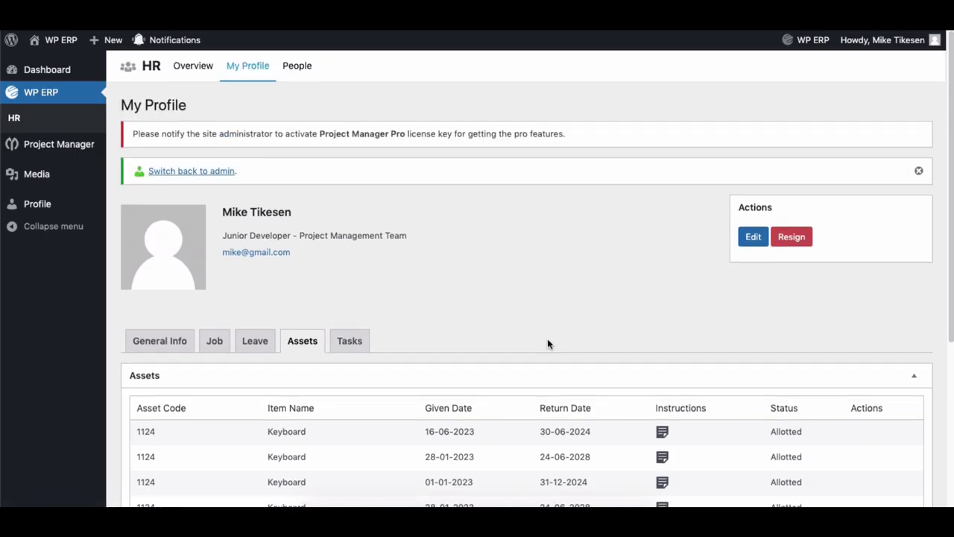
scroll(547, 343, "down", 5)
left_click(165, 488)
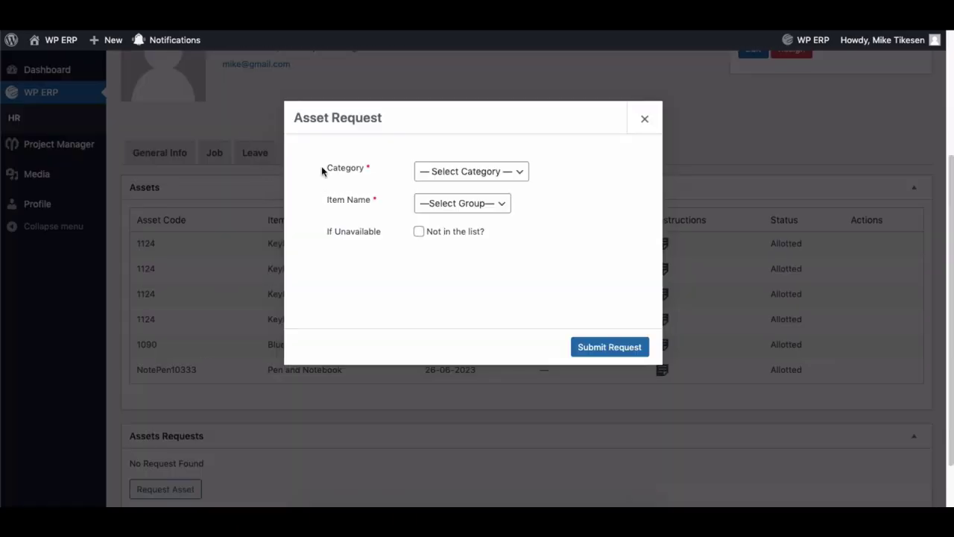
left_click(466, 171)
left_click(451, 221)
left_click(460, 203)
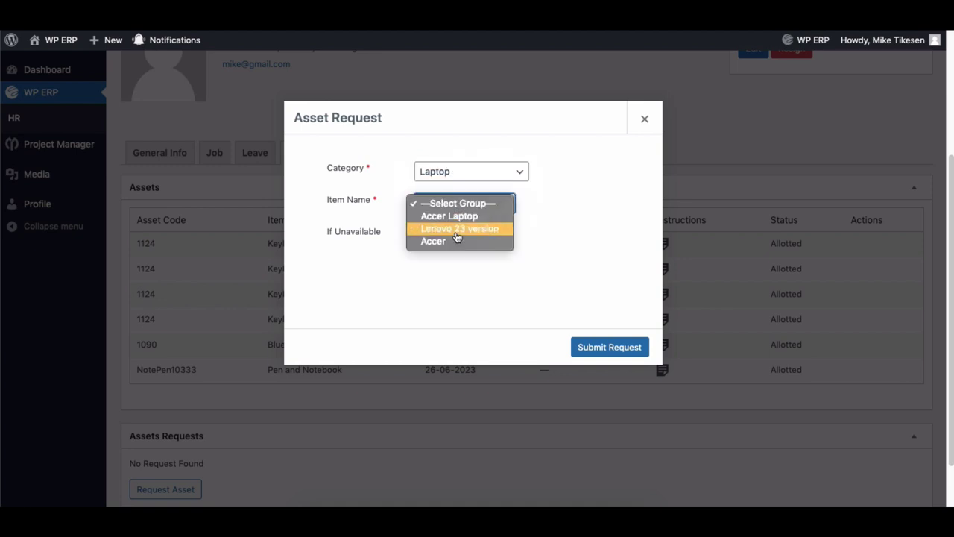
left_click(451, 241)
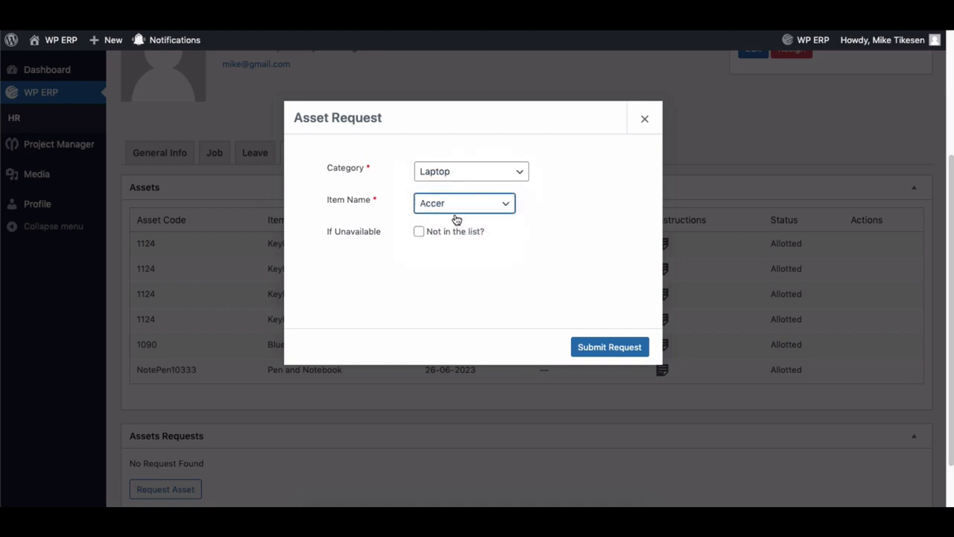
left_click(610, 348)
left_click(483, 346)
scroll(427, 378, "down", 3)
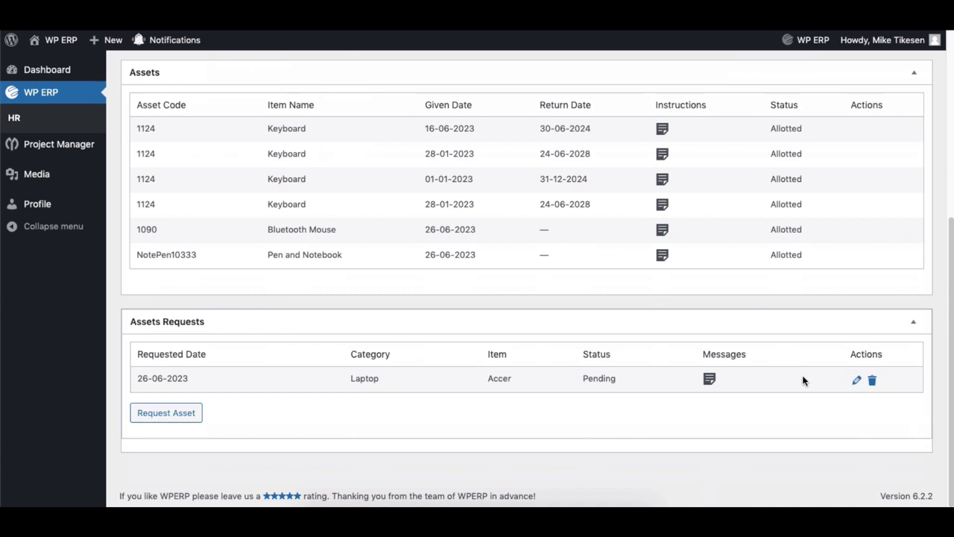
scroll(447, 432, "up", 1)
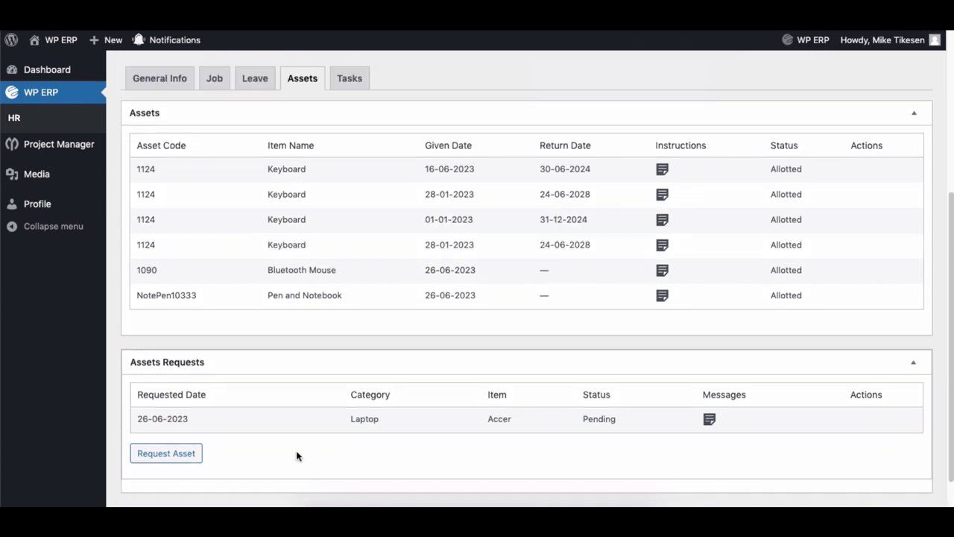
Submit a Stationary Items request marked 'Not in the list' asking for two notebooks and pens.
left_click(167, 455)
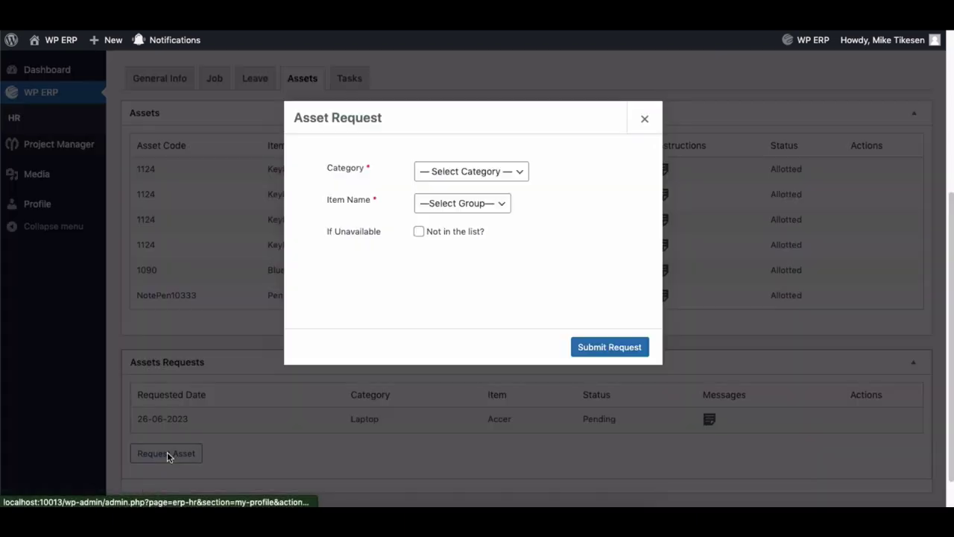
left_click(458, 177)
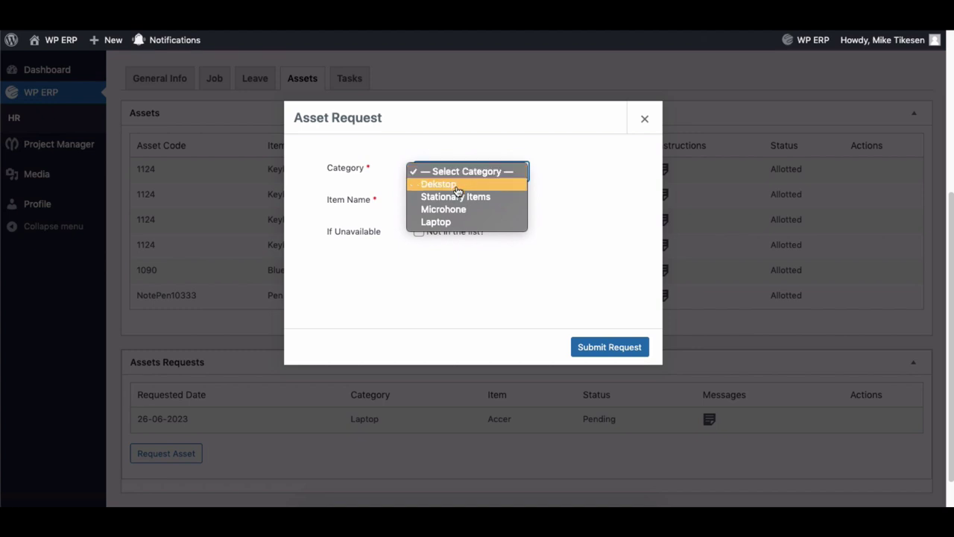
left_click(458, 197)
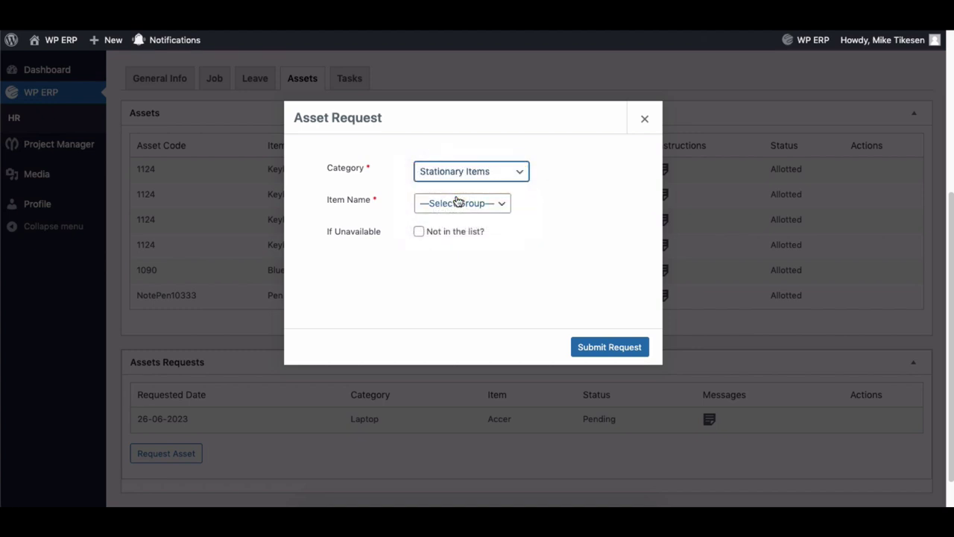
left_click(458, 206)
left_click(457, 207)
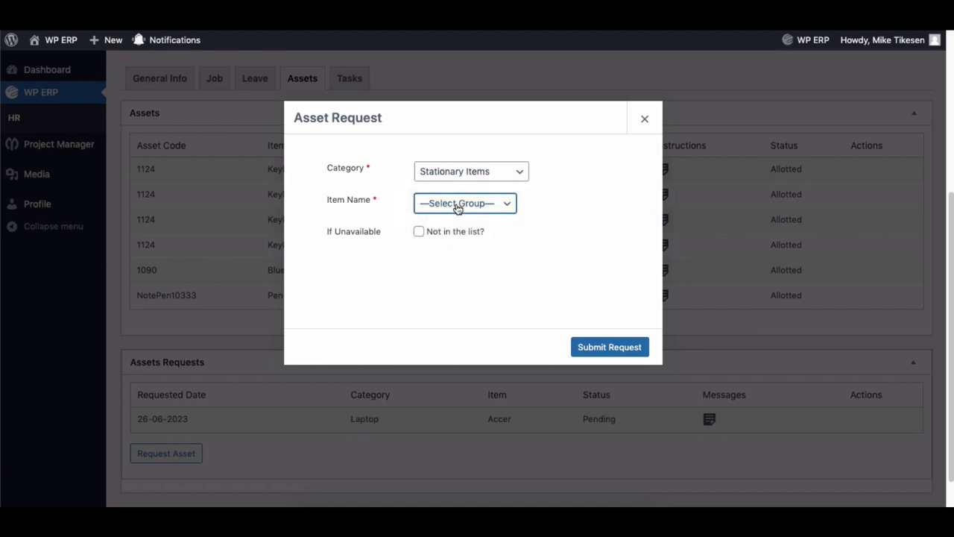
left_click(419, 231)
left_click(418, 262)
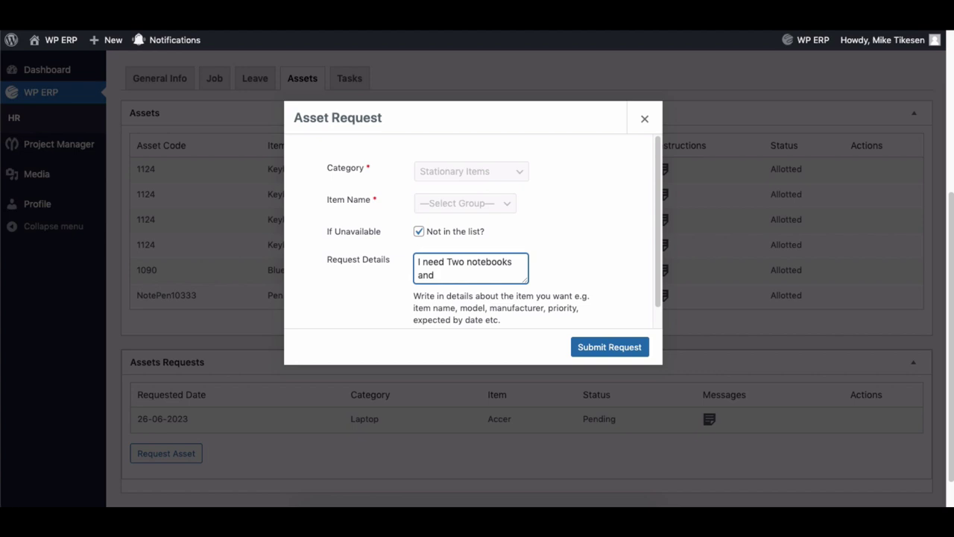
left_click(627, 345)
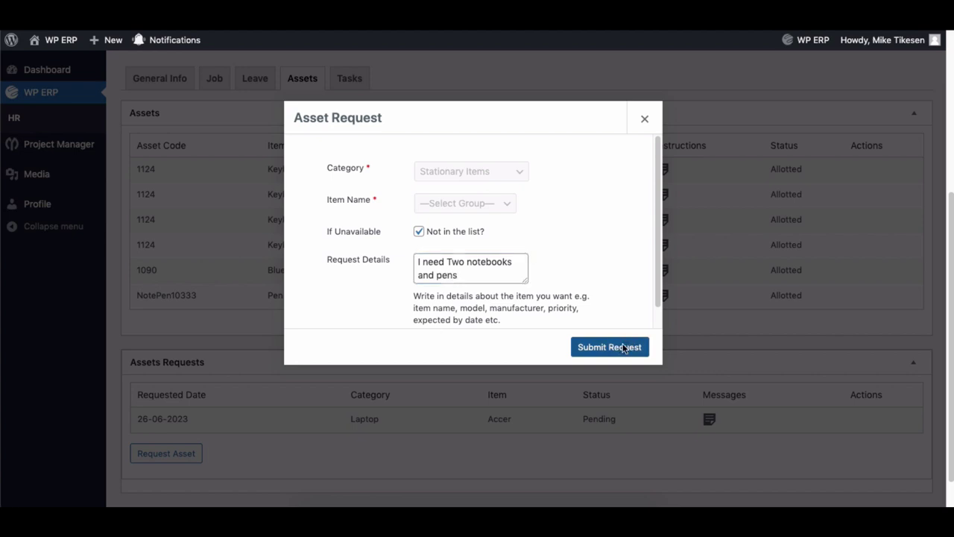
left_click(491, 348)
mouse_move(477, 440)
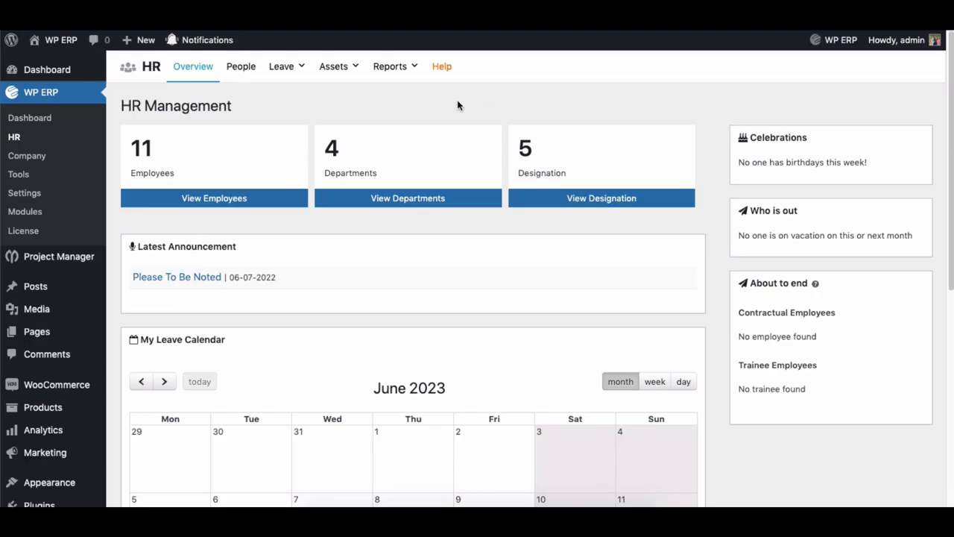
Show the HR asset requests filtered to Pending.
mouse_move(331, 77)
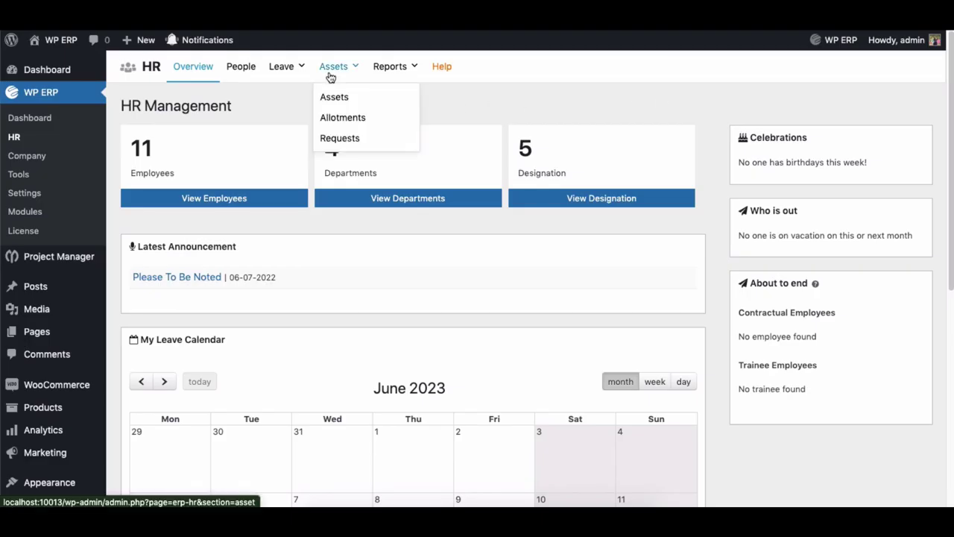
left_click(338, 138)
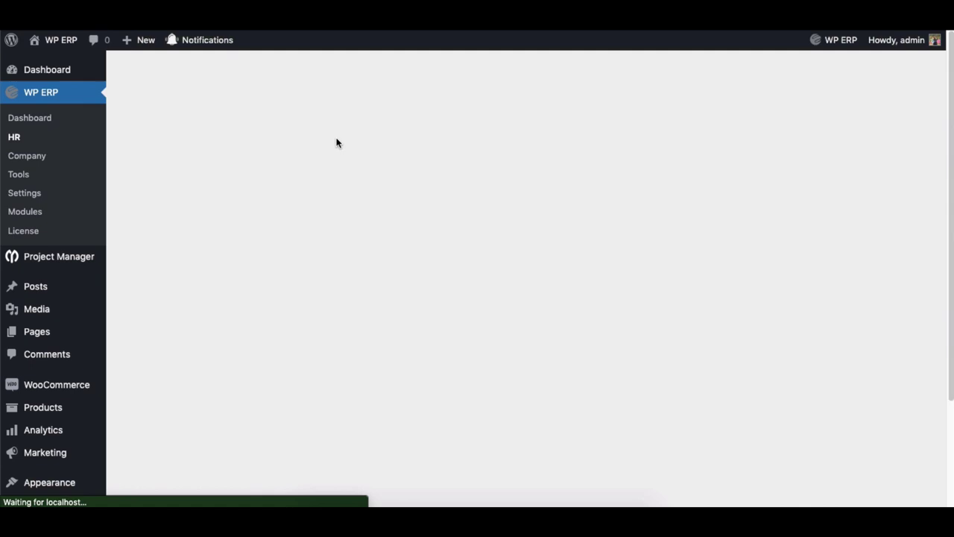
left_click(177, 134)
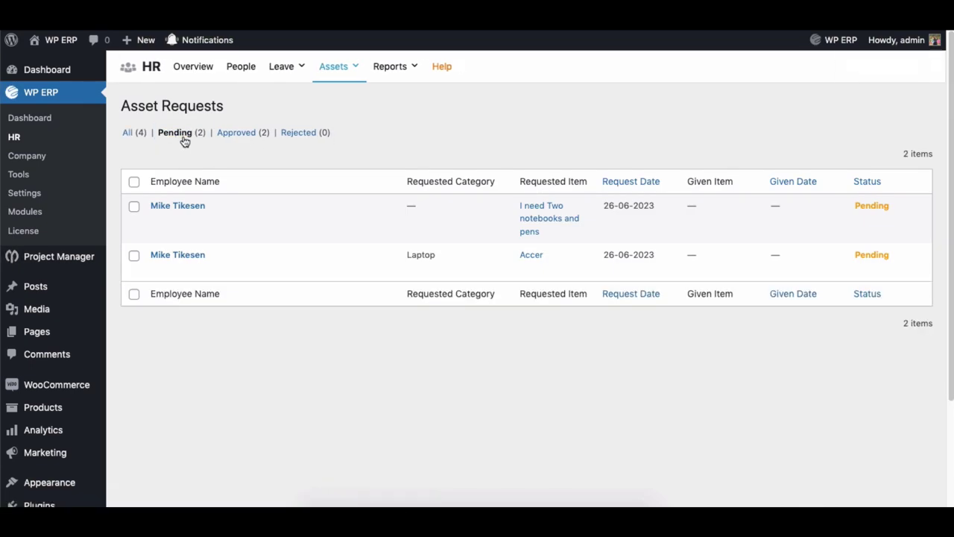
Approve the notebooks-and-pens request with Pen and Notebook NotePen10333, given 2023-06-26, no return date.
left_click(167, 220)
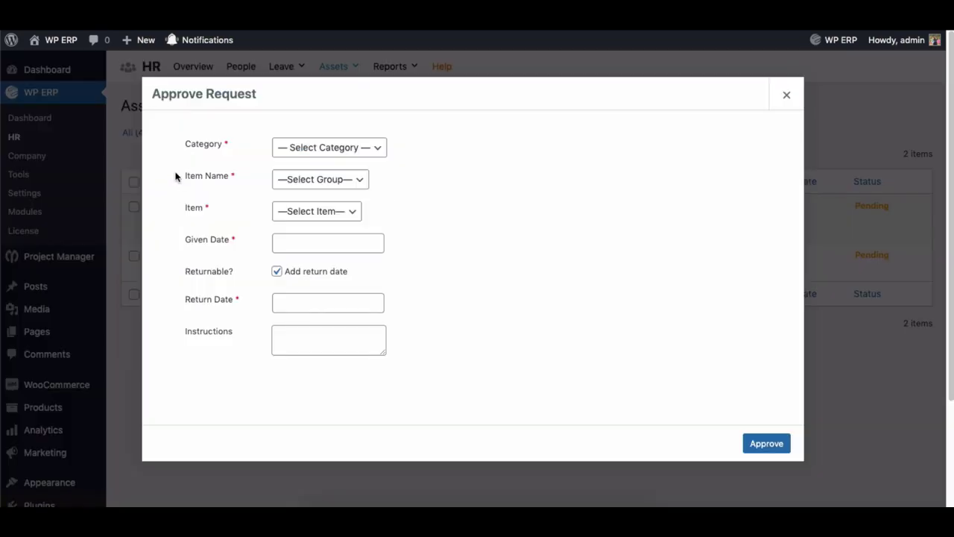
left_click(313, 149)
left_click(313, 172)
left_click(315, 180)
left_click(316, 192)
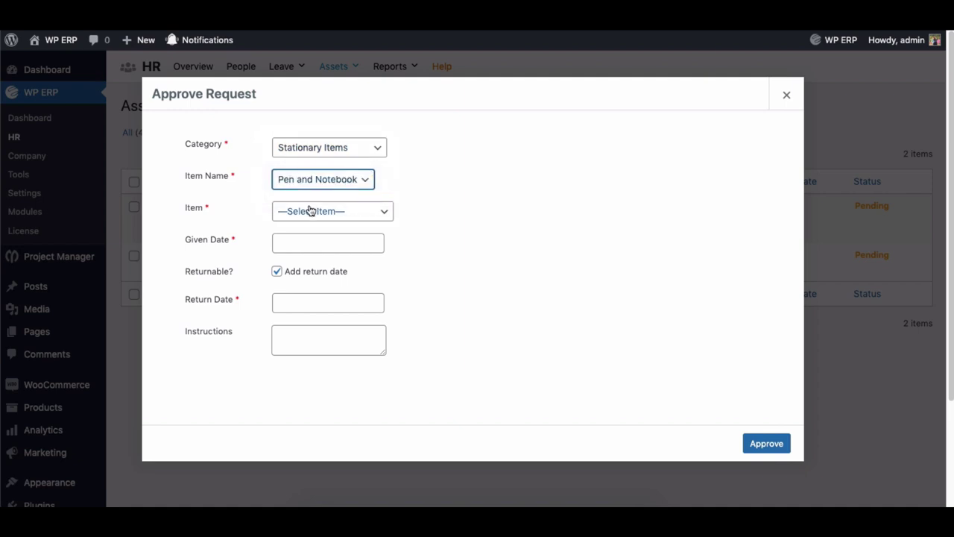
left_click(311, 211)
left_click(310, 225)
left_click(303, 246)
left_click(288, 388)
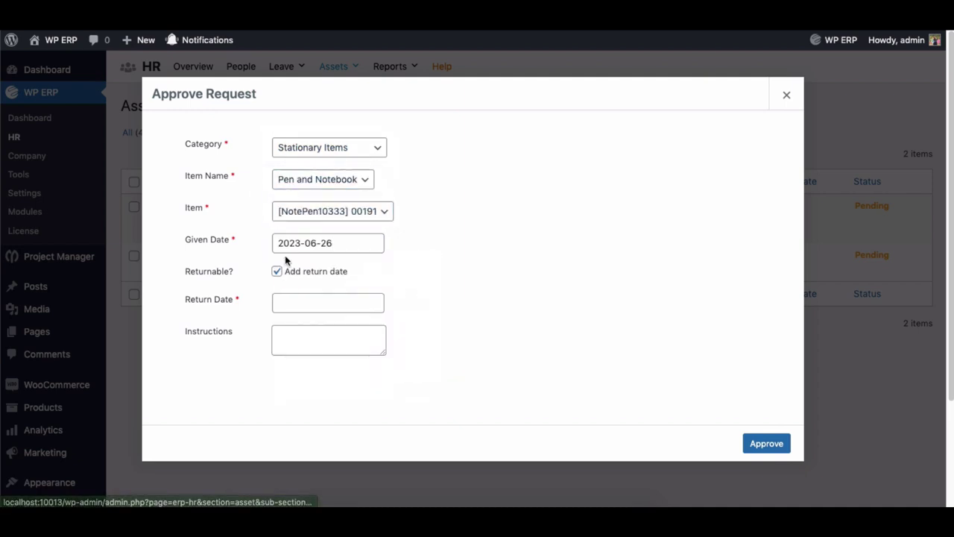
left_click(277, 271)
left_click(770, 445)
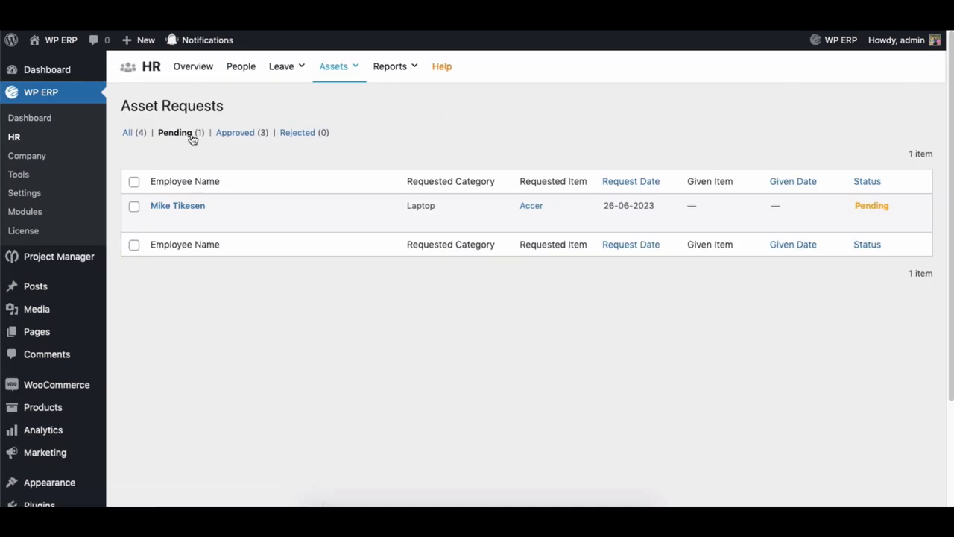
Reject the Accer laptop request with the reason 'No'.
left_click(203, 220)
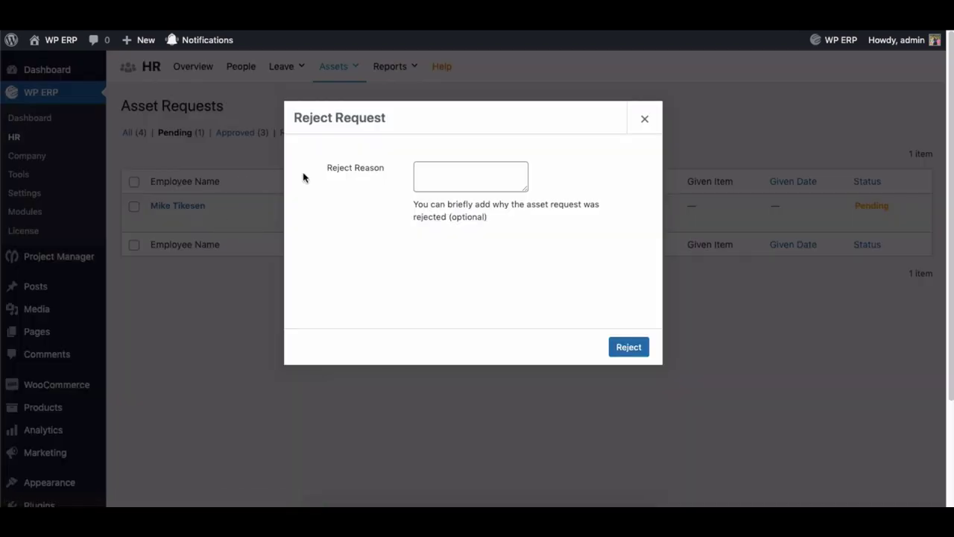
left_click(441, 173)
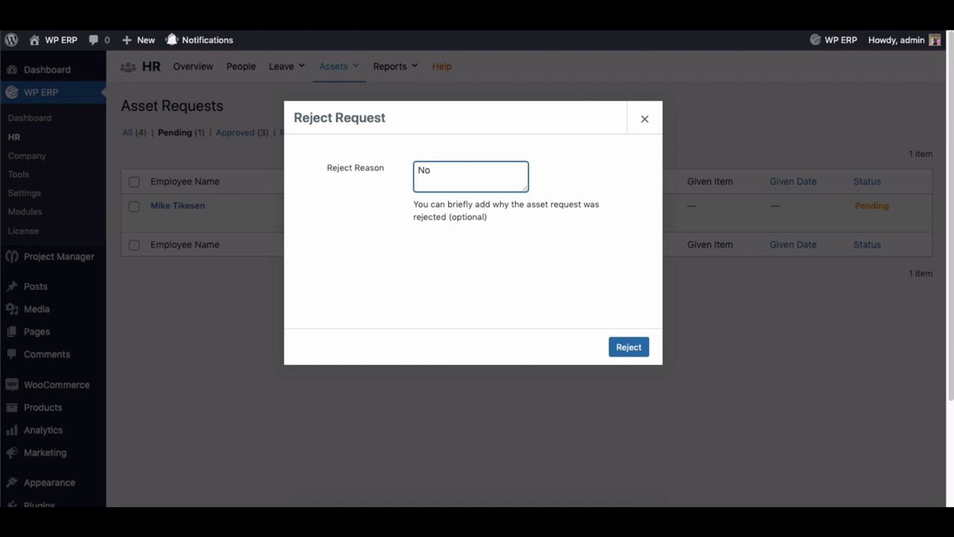
type("No")
left_click(622, 347)
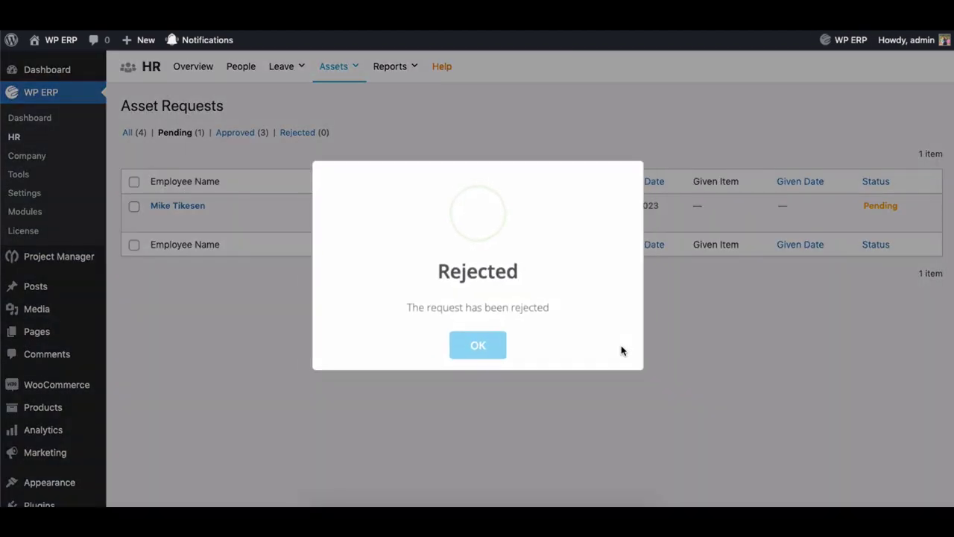
left_click(488, 348)
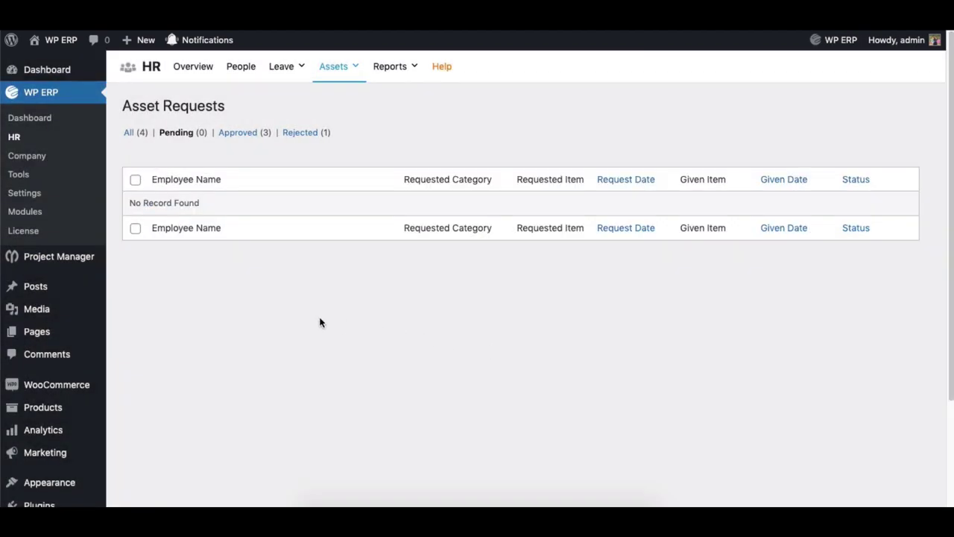
Filter the Asset Requests list to All (4), showing 3 approved and 1 rejected.
left_click(127, 132)
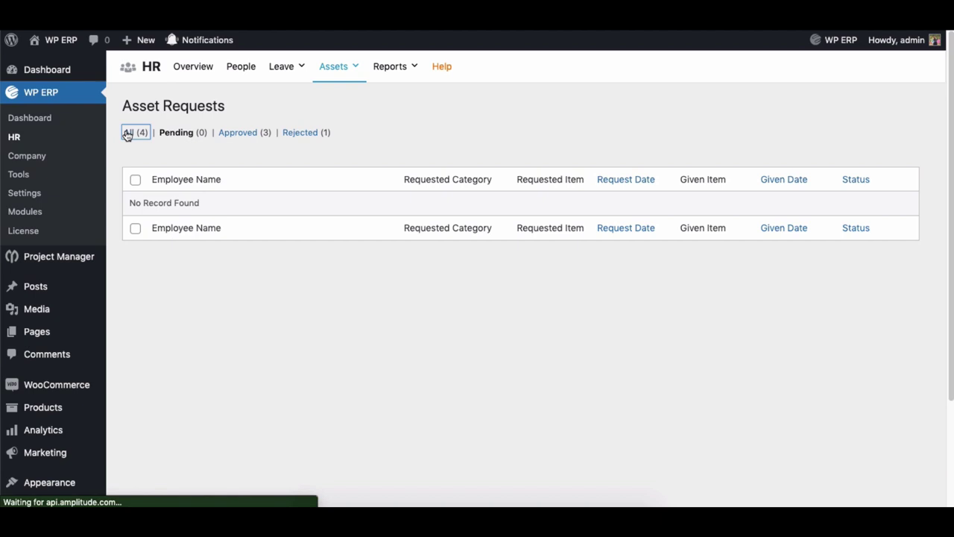